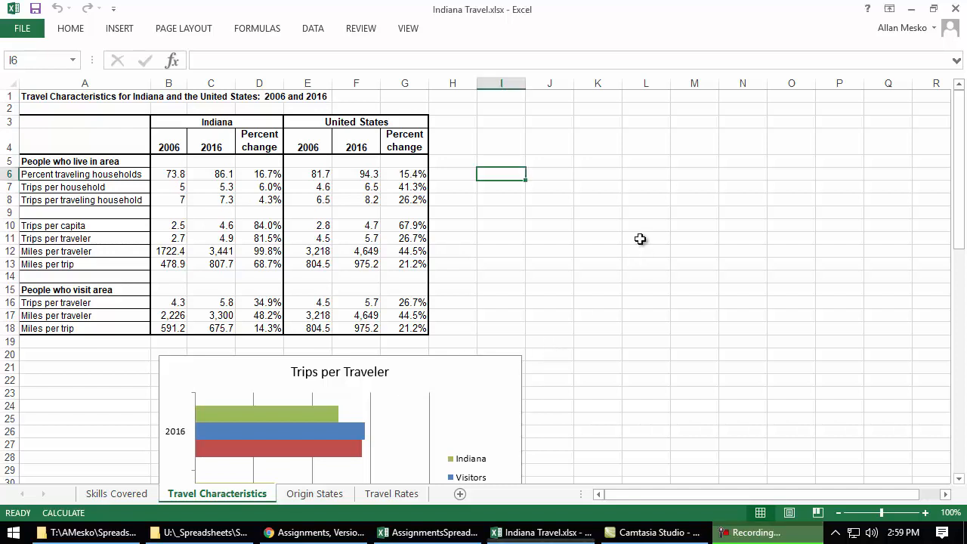
- Look over the Trips per Traveler and Miles per Traveler charts and the source table in A3:G18
scroll(622, 307, down, 4)
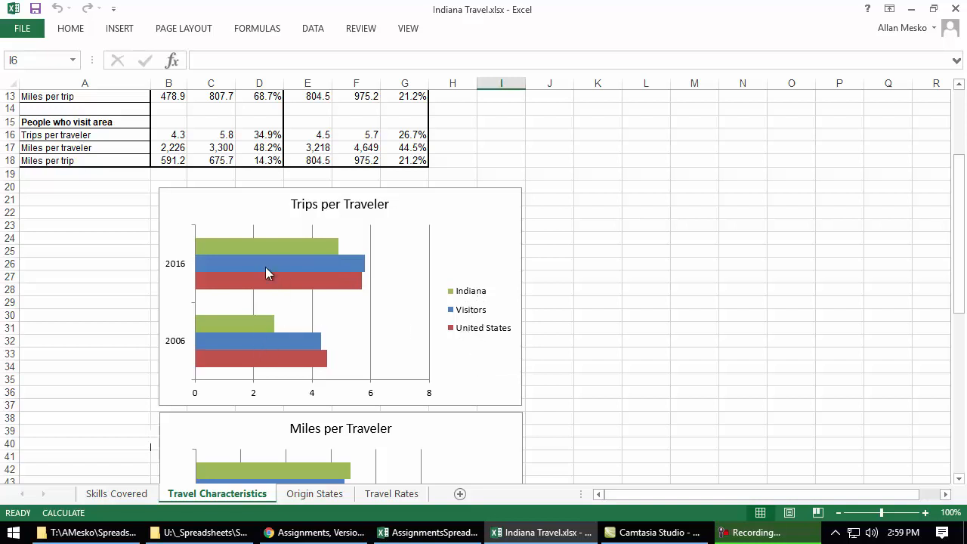
scroll(336, 393, down, 3)
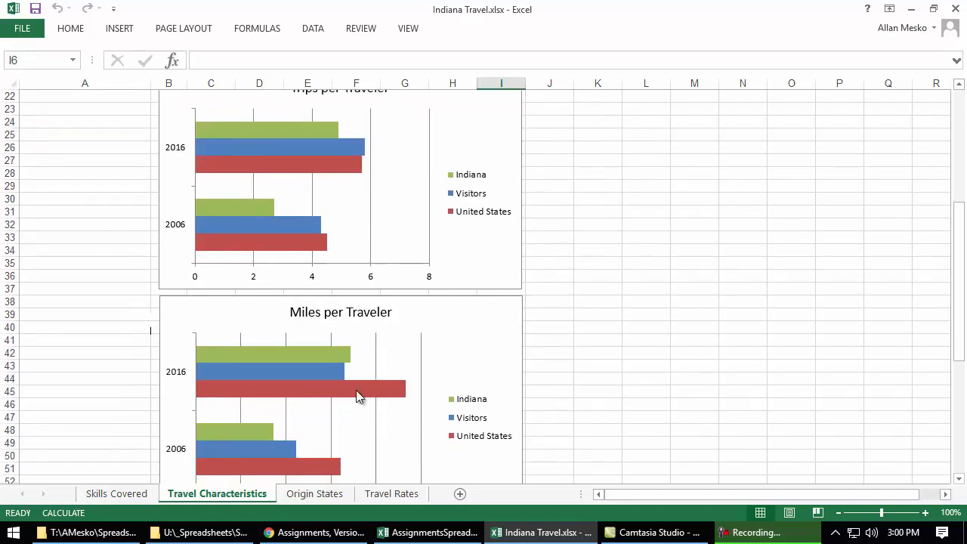
scroll(380, 358, down, 1)
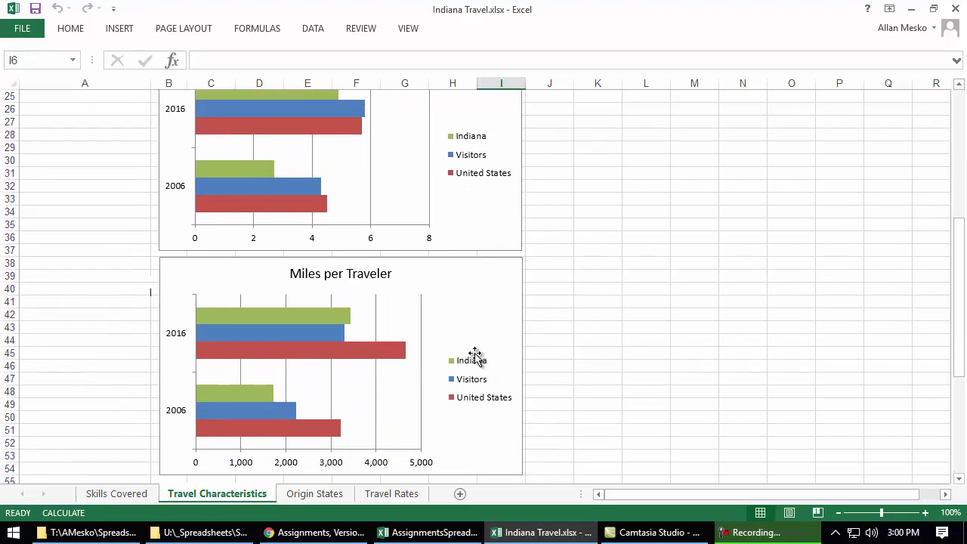
scroll(488, 405, up, 8)
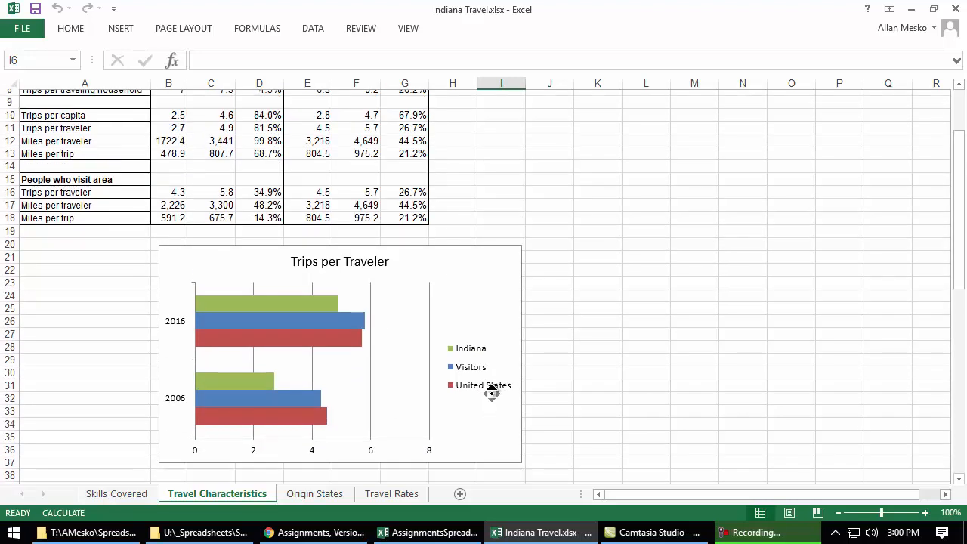
click(658, 288)
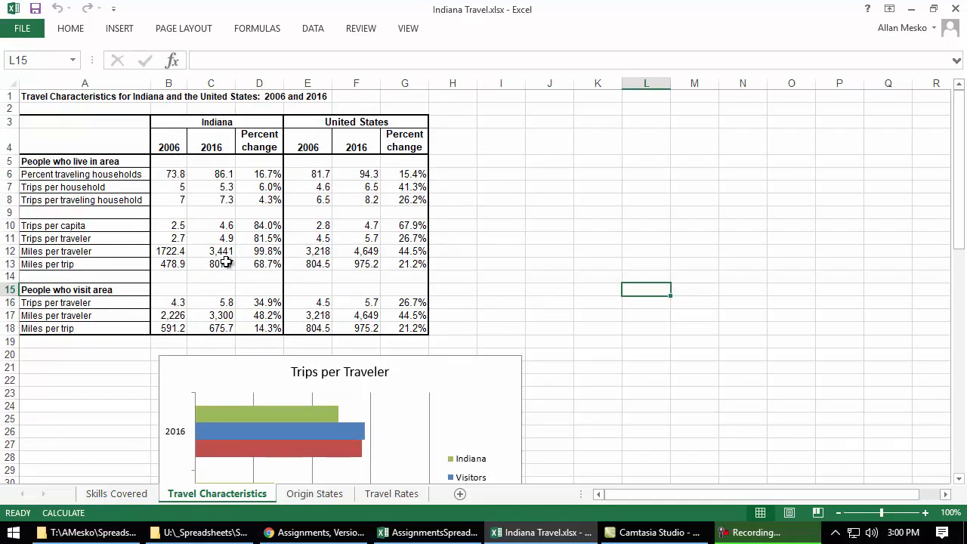
click(86, 129)
drag(86, 129, 378, 327)
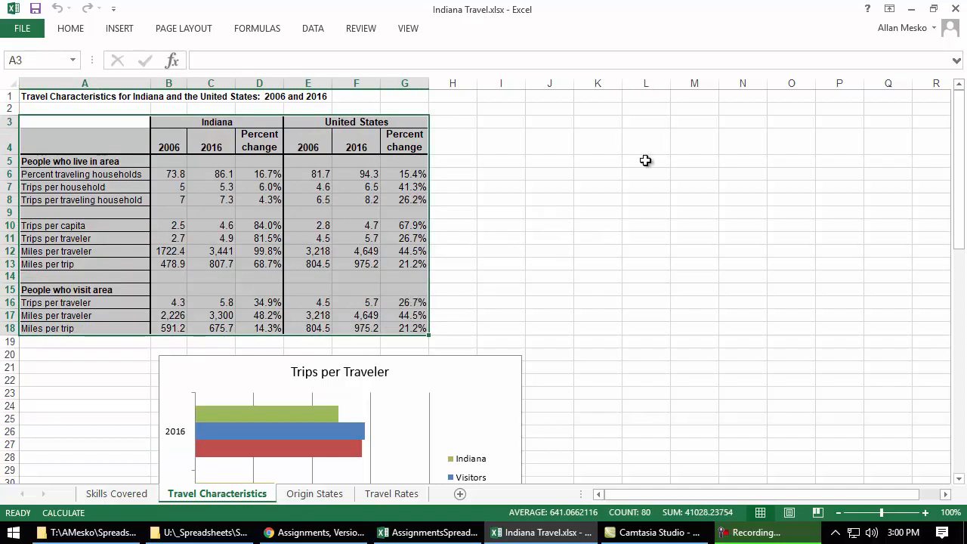
- Enter the note "Select chart data, press F11" in cell L5
click(646, 159)
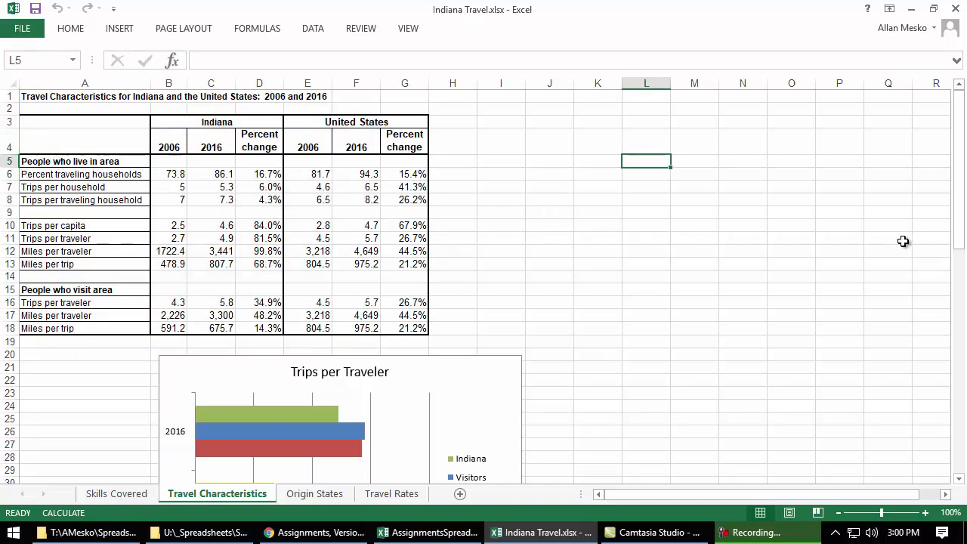
text(Select chart)
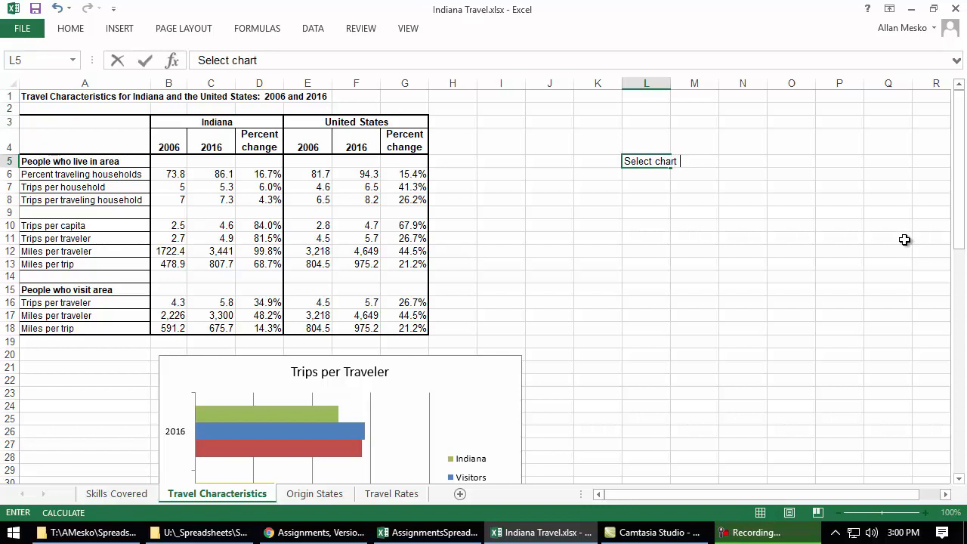
text( data, press F11)
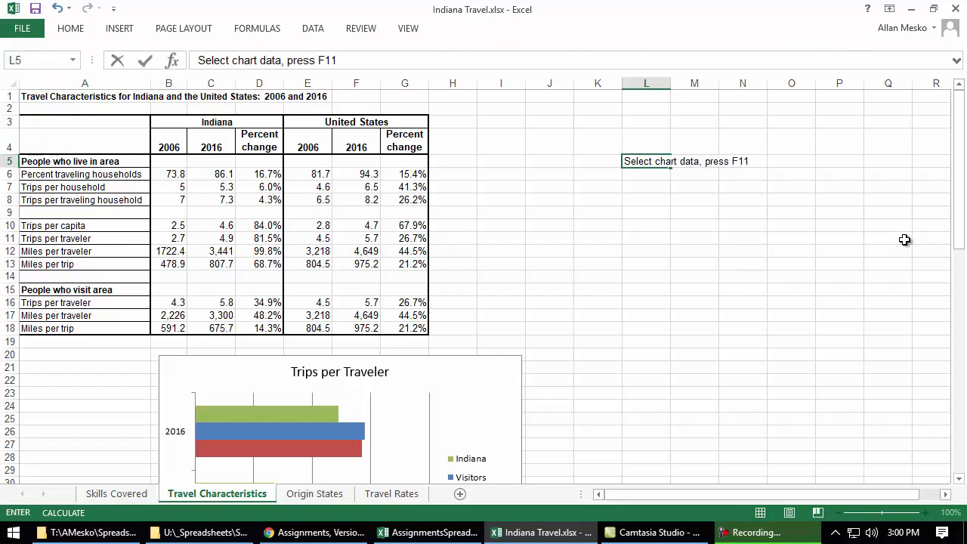
click(752, 252)
- Create a chart on its own sheet from A3:G18 and change its type to Clustered Bar
mouse_move(82, 122)
mouse_down()
mouse_move(171, 261)
mouse_move(349, 331)
mouse_up()
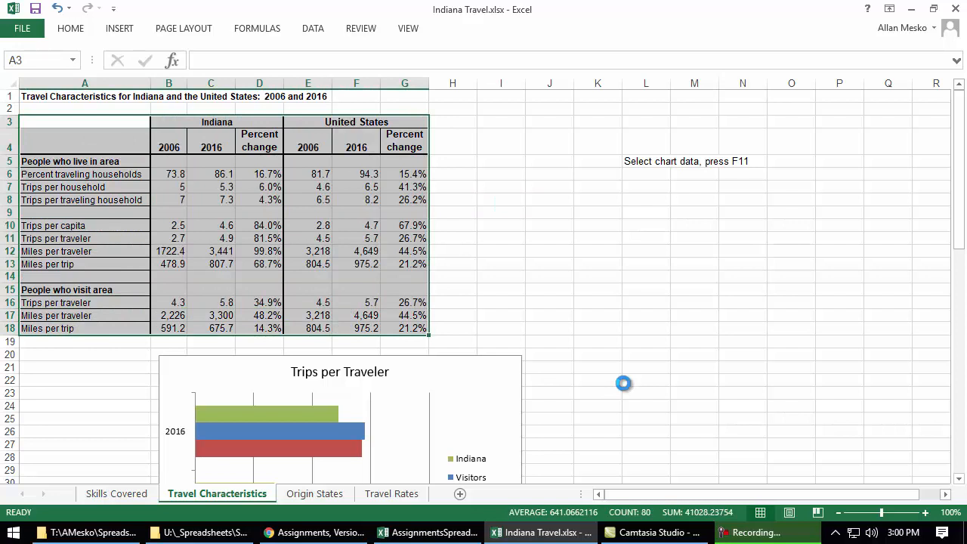
key(F11)
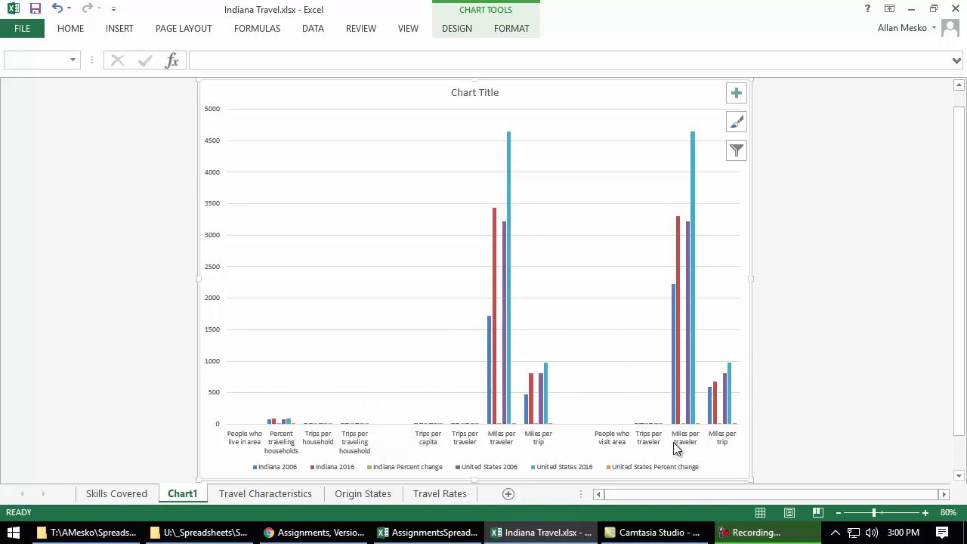
click(463, 33)
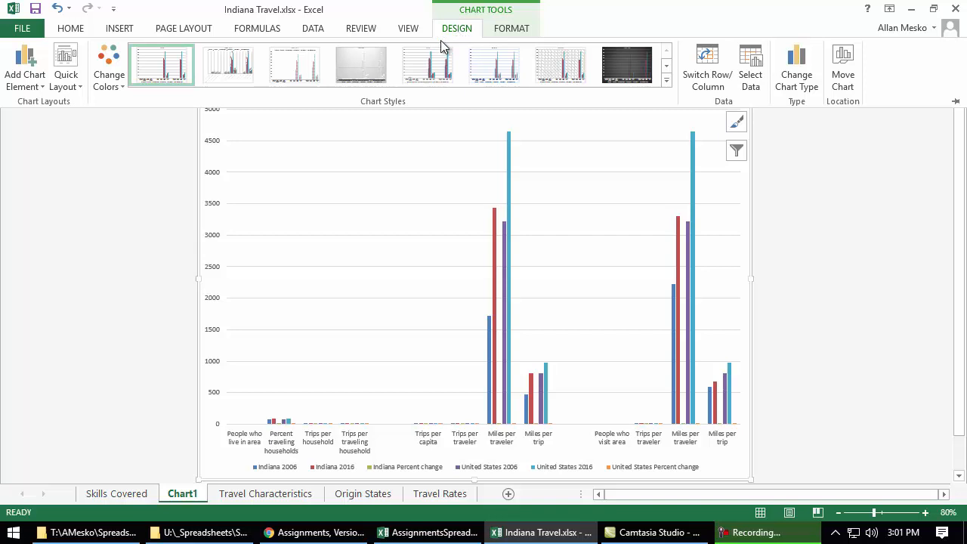
click(800, 84)
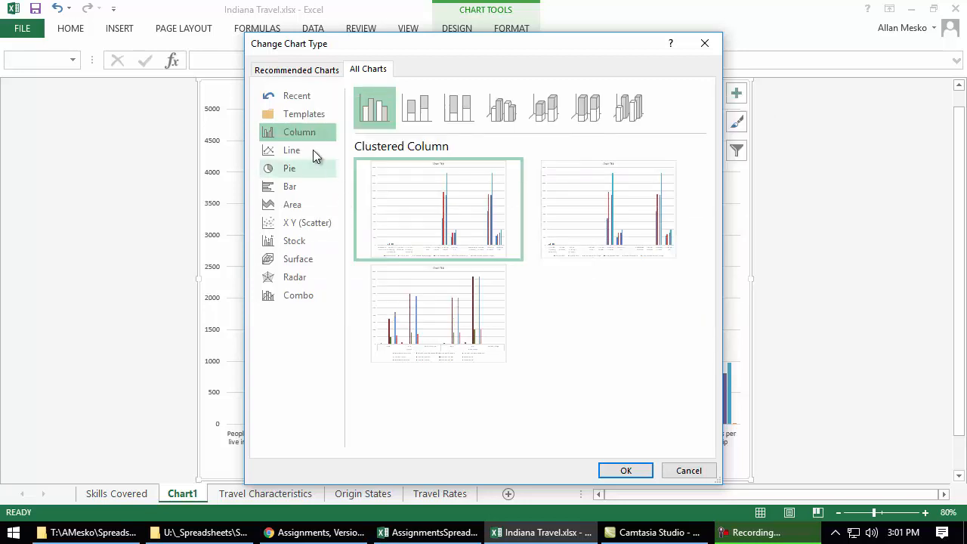
click(295, 188)
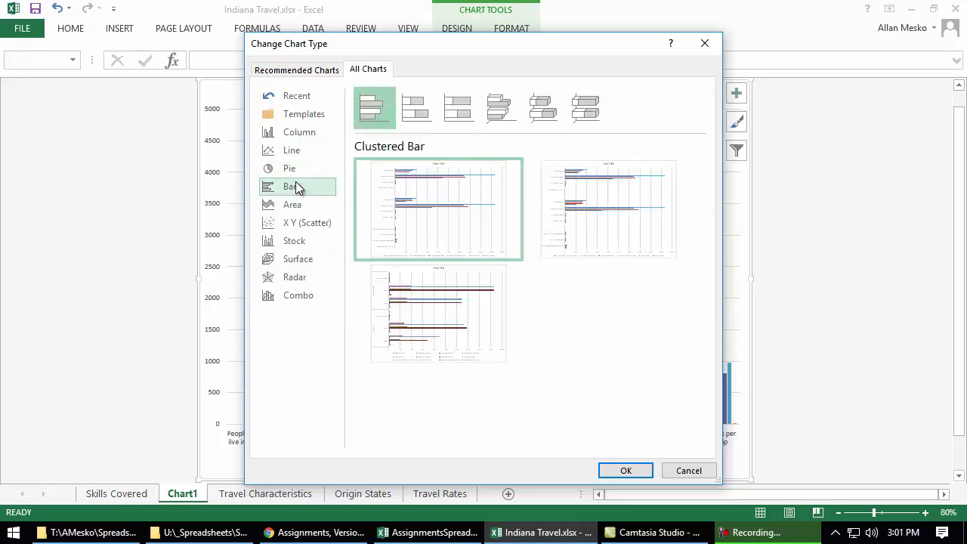
mouse_move(481, 167)
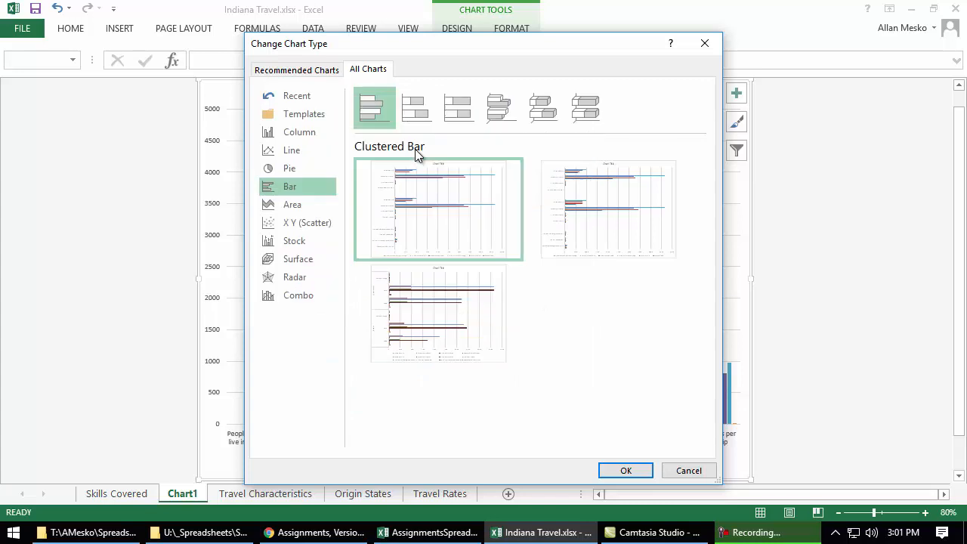
click(428, 111)
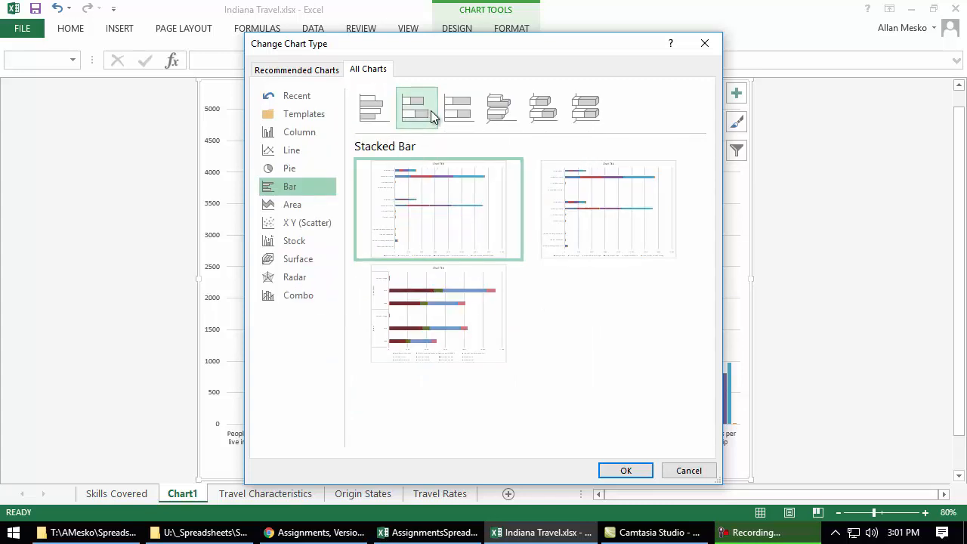
click(374, 110)
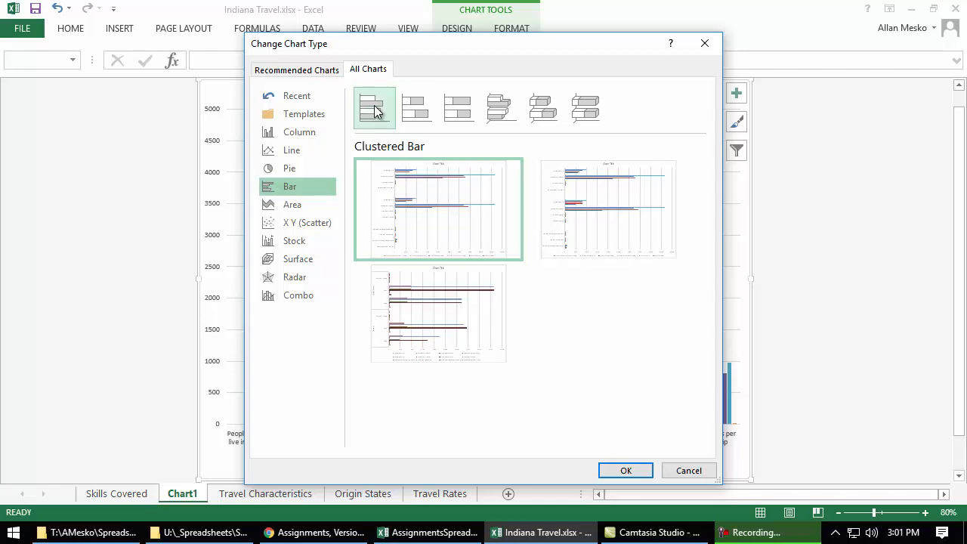
click(502, 110)
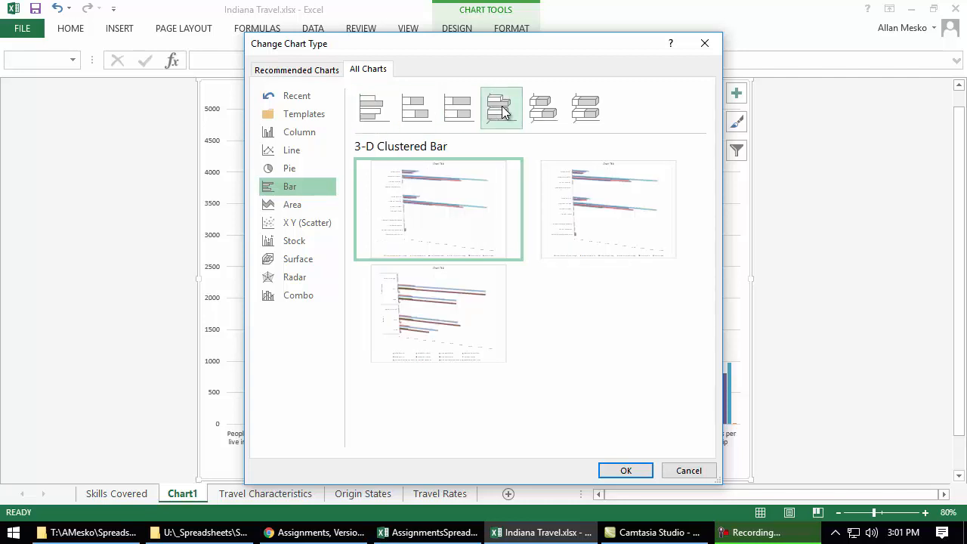
click(375, 113)
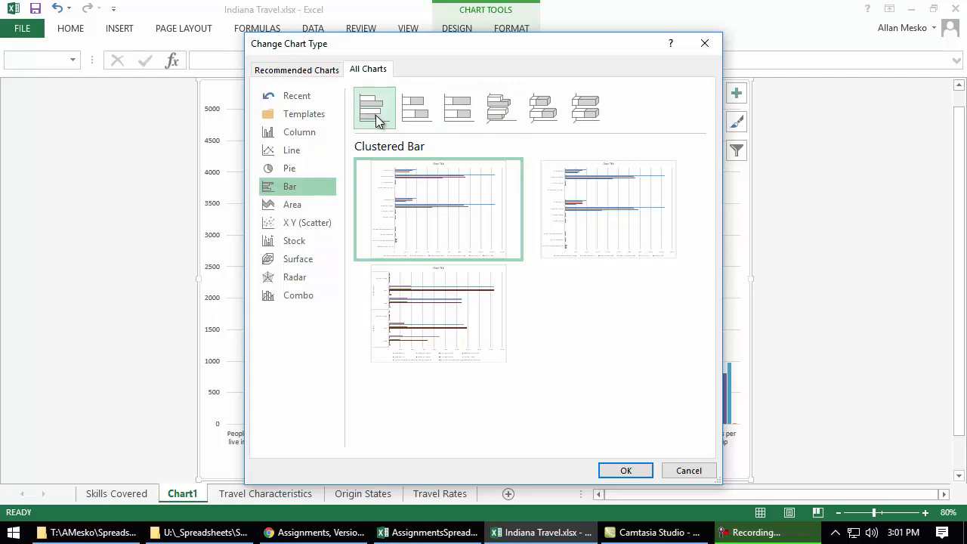
click(625, 471)
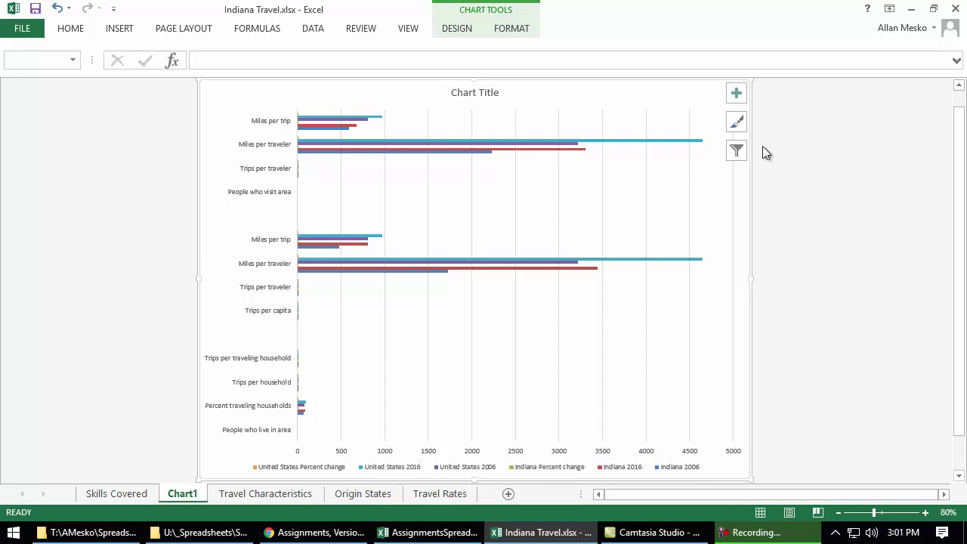
- Delete the Chart1 sheet
click(805, 204)
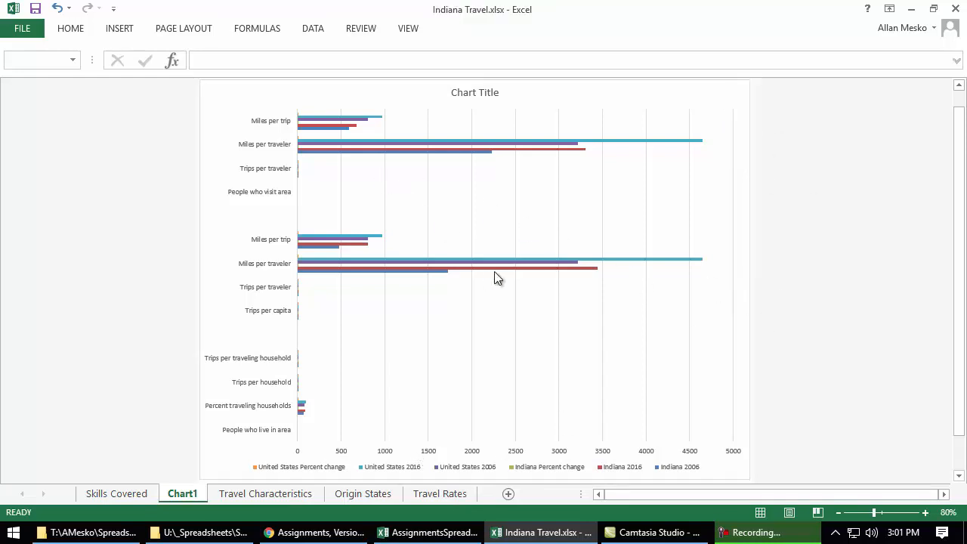
right_click(192, 494)
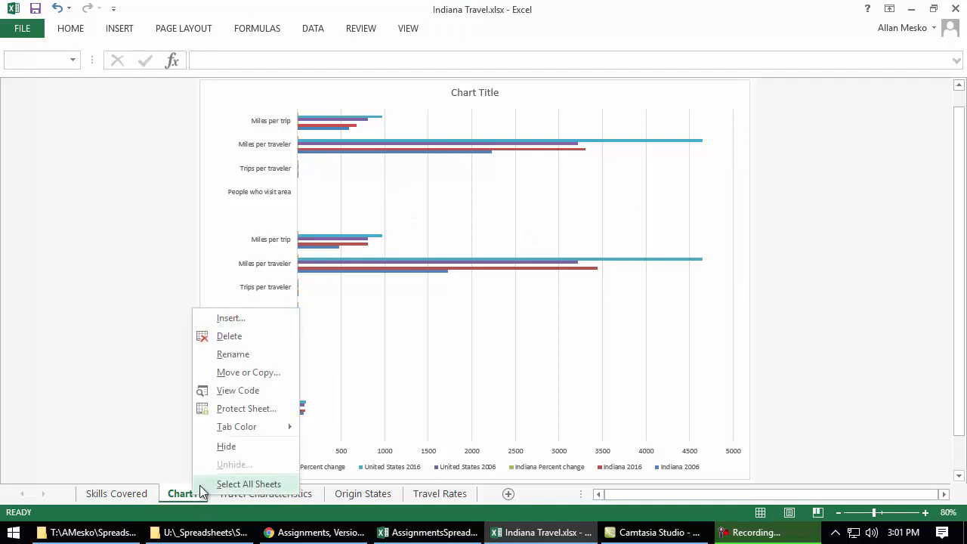
click(267, 337)
click(537, 277)
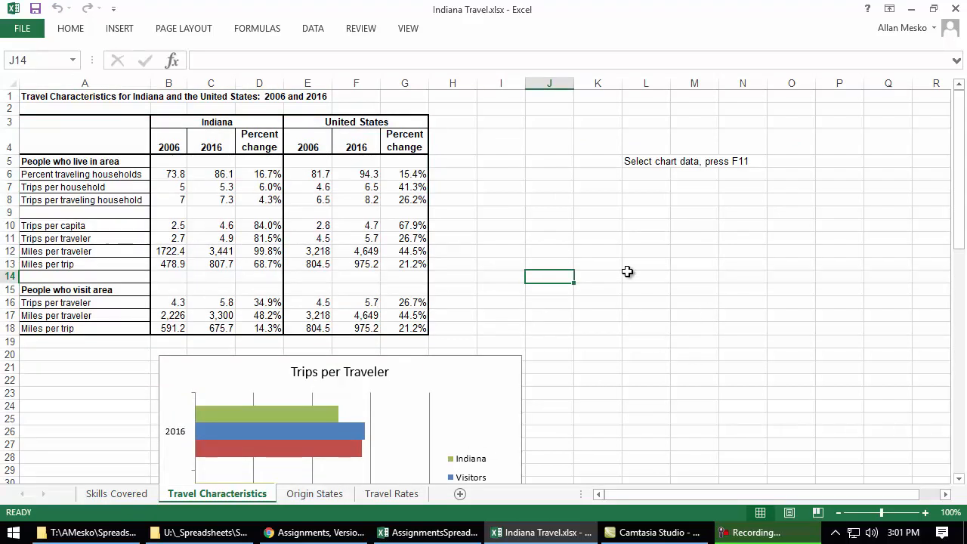
- Enter the row labels Rent, Utilities and Other in cells I8 to I10 beside the travel table
scroll(670, 294, up, 2)
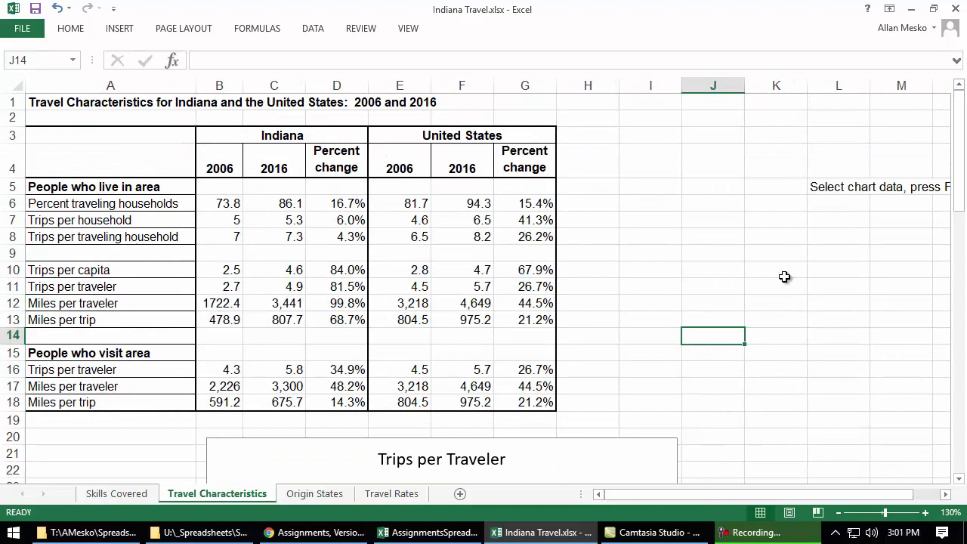
click(655, 241)
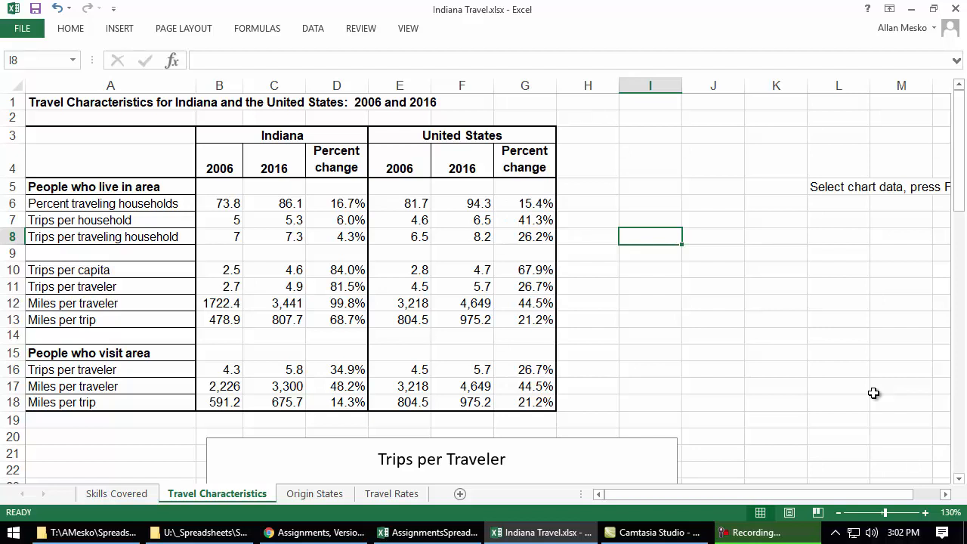
text(Rent)
key(Return)
text(Utilities)
key(Return)
text(O)
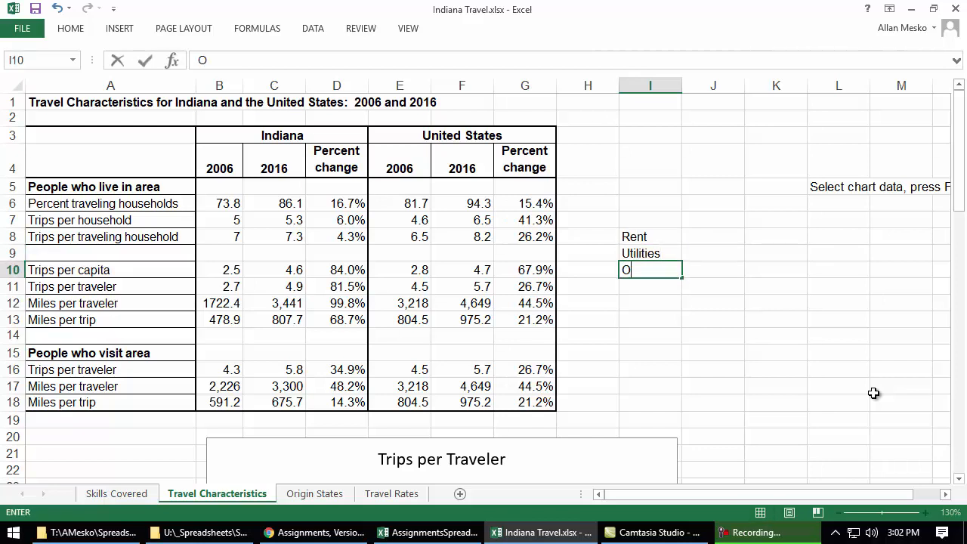
text(ther)
- Enter the month headings Jan, Feb and Mar in cells J7 to L7
click(707, 220)
text(J)
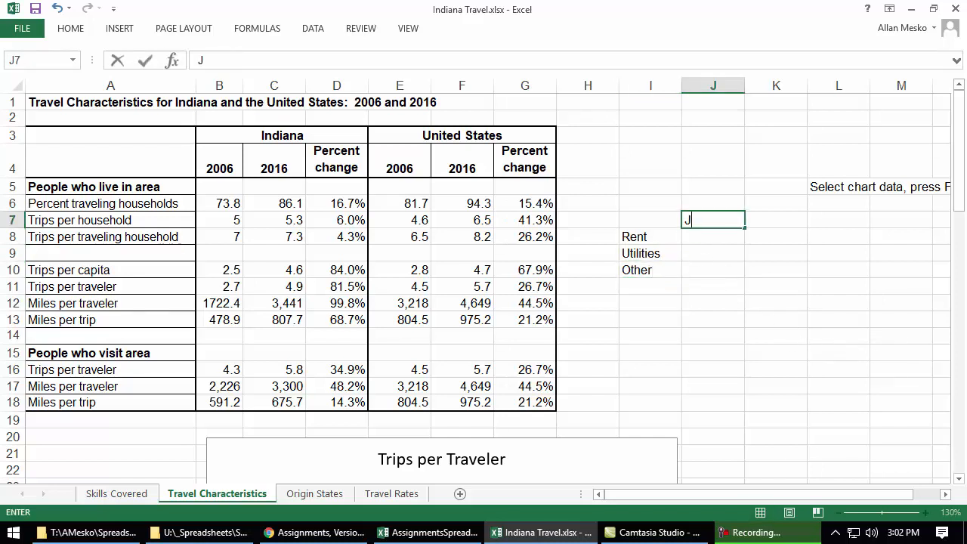
key(Tab)
text(Feb)
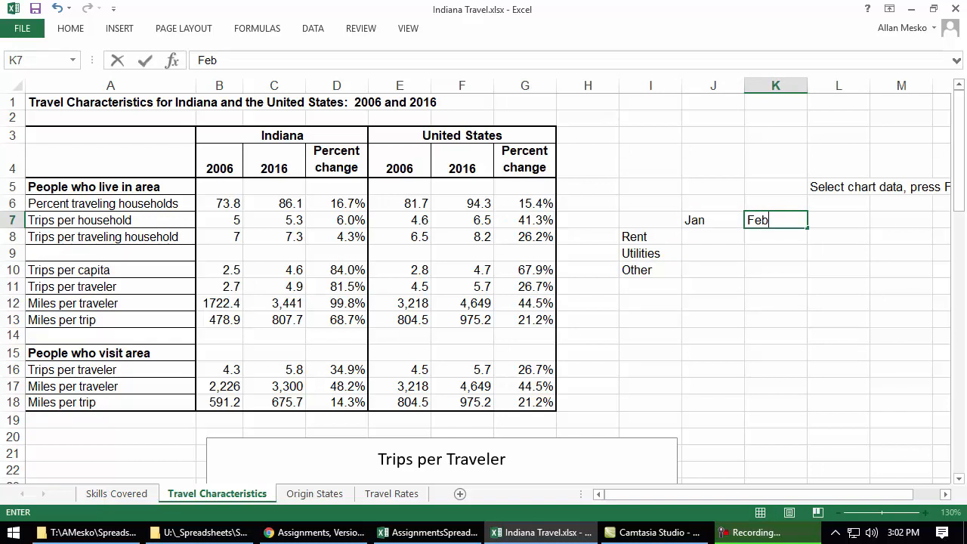
key(Tab)
text(Mar)
key(Return)
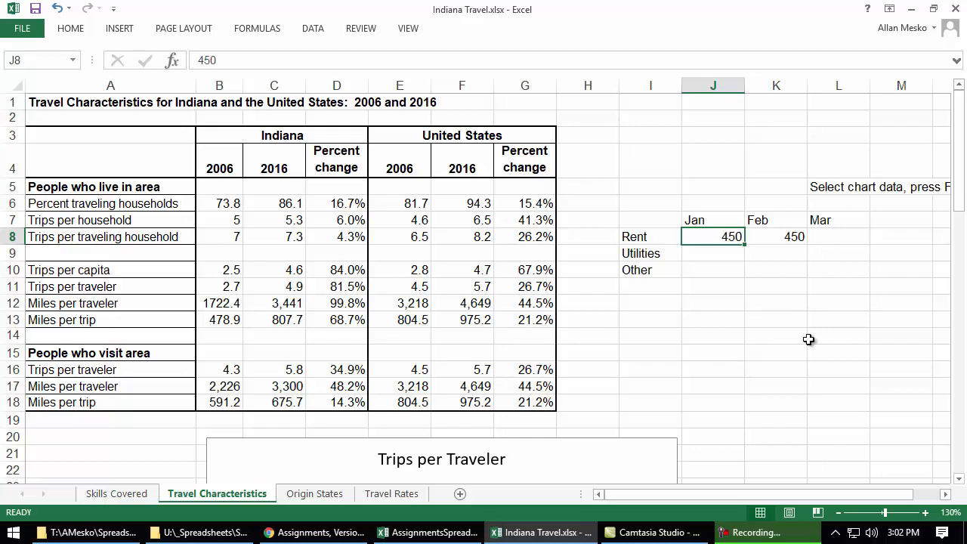
- Set the Rent amounts for Jan, Feb and Mar to 600 each in J8 to L8
text(600)
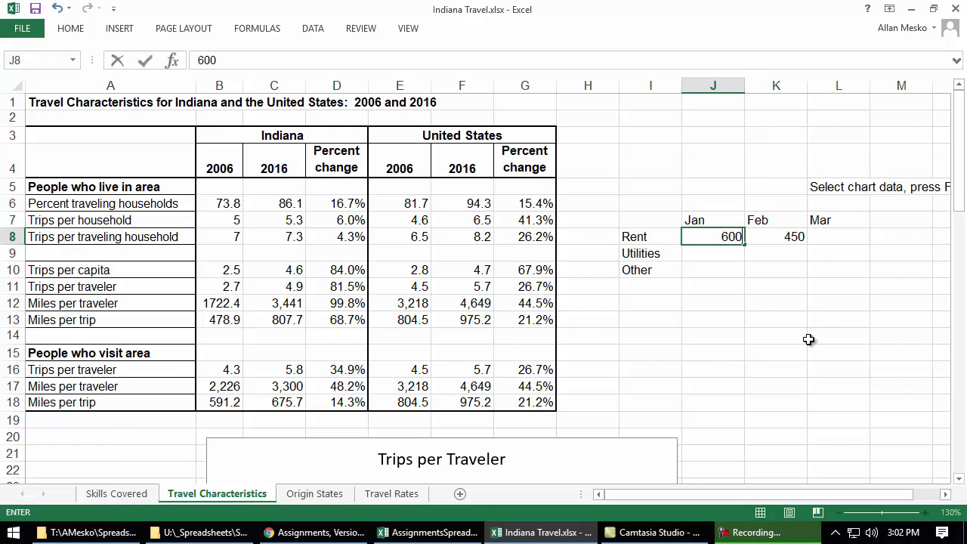
key(Tab)
text(600)
key(Tab)
text(600)
key(Return)
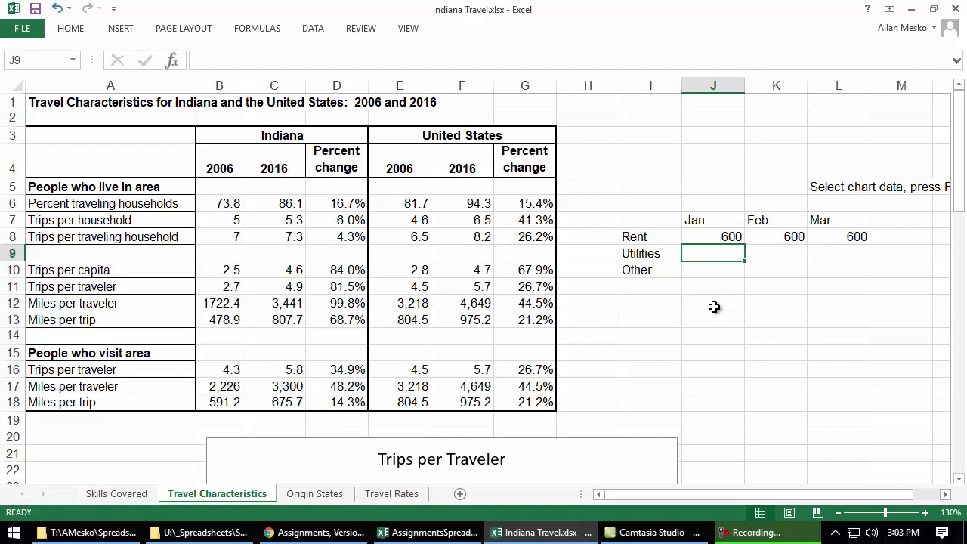
- Enter the Utilities amounts 250, 200 and 275 for Jan, Feb and Mar in J9 to L9
text(250)
key(Tab)
text(200)
key(Tab)
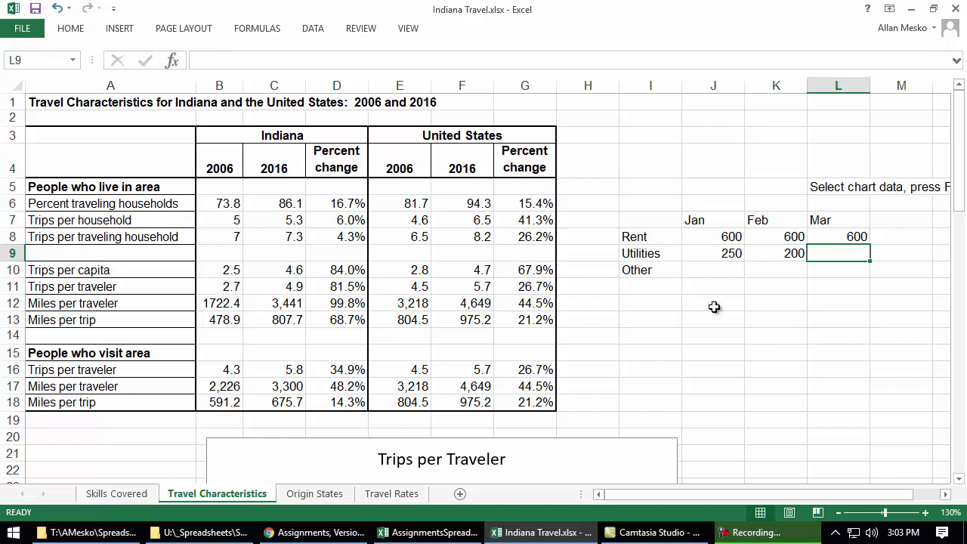
text(275)
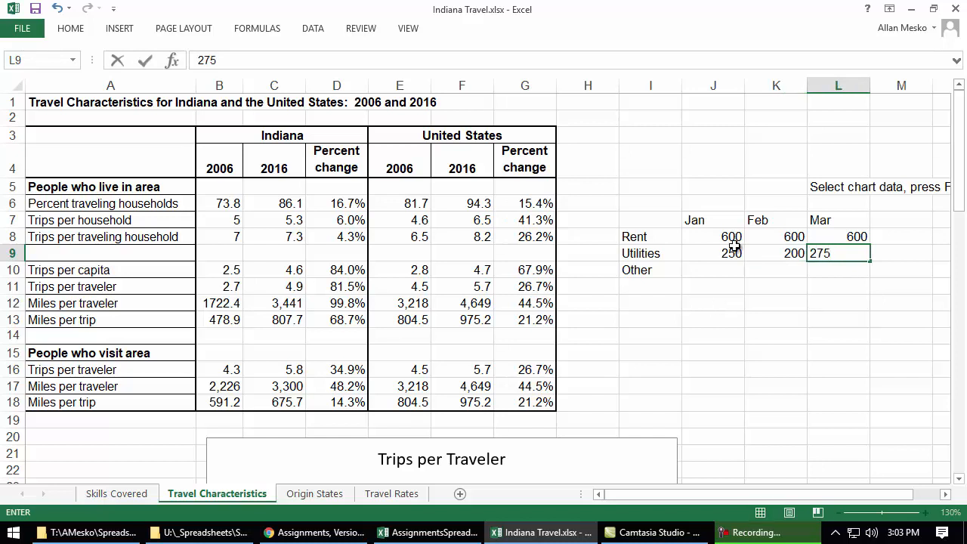
- Enter the Other amounts 800, 823 and 961 for Jan, Feb and Mar in J10 to L10
click(718, 268)
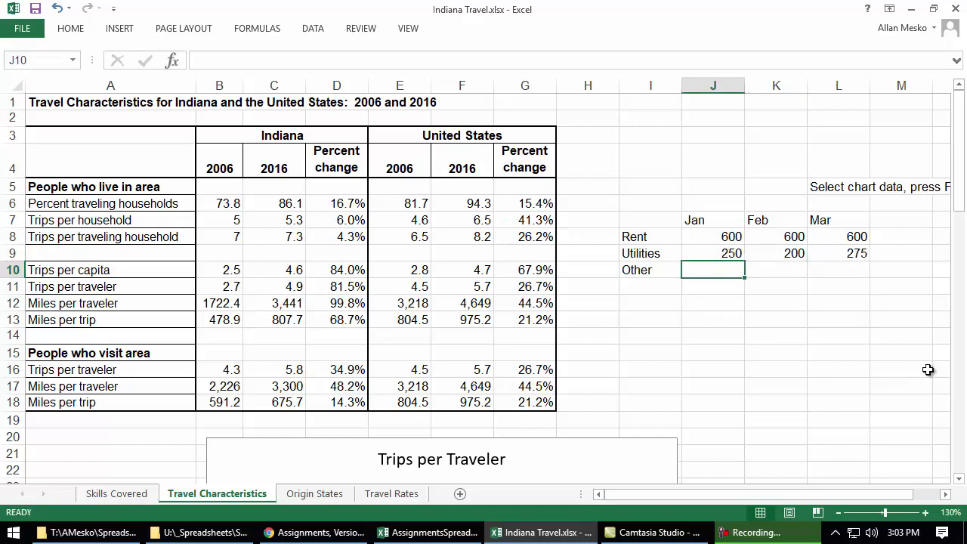
text(800)
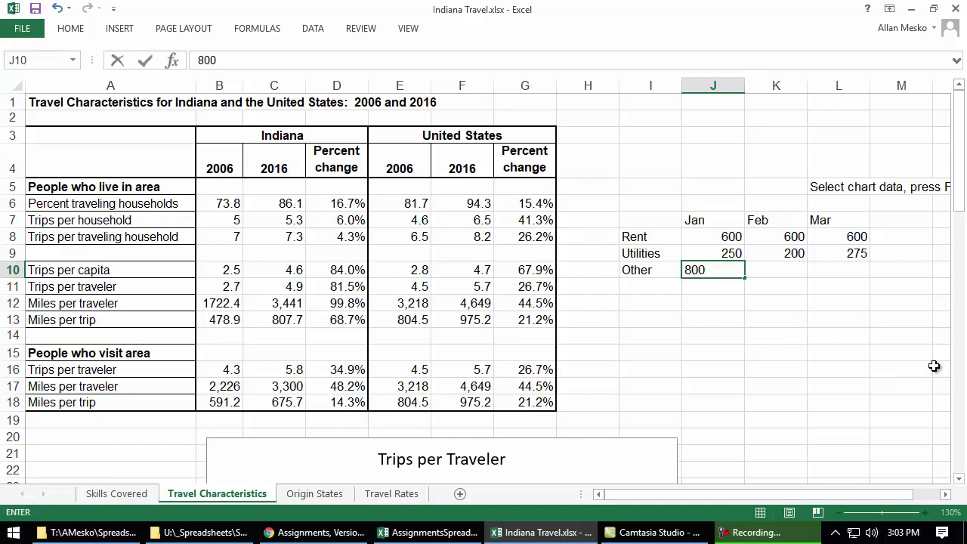
key(Tab)
text(8)
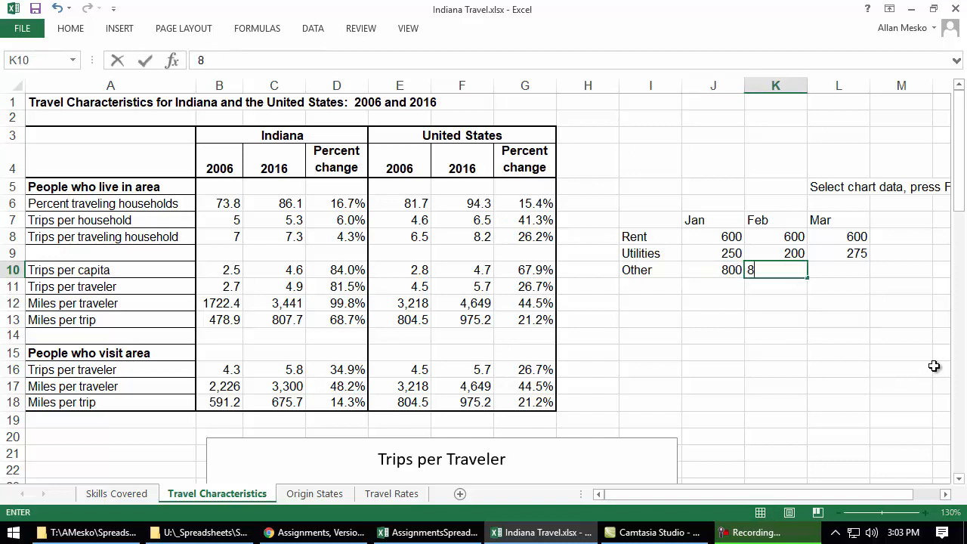
key(Tab)
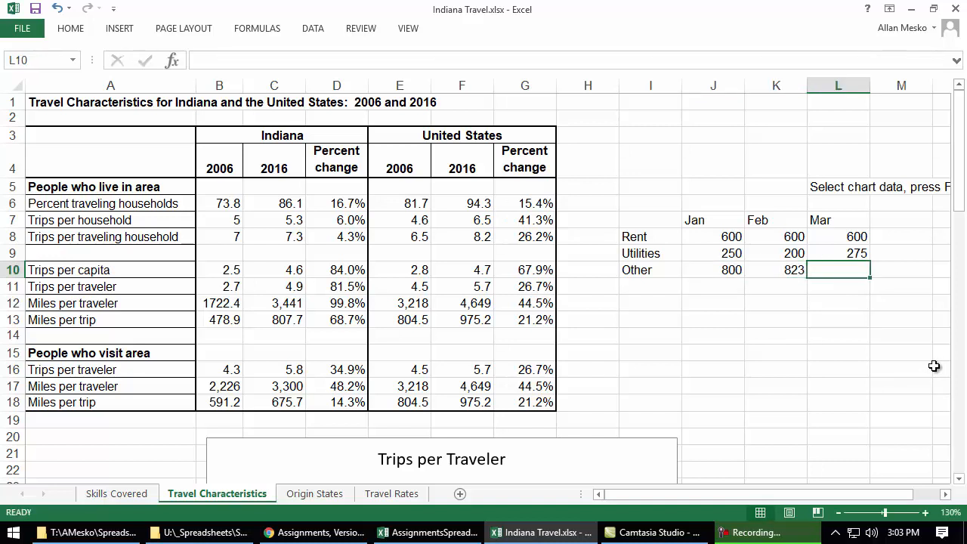
text(961)
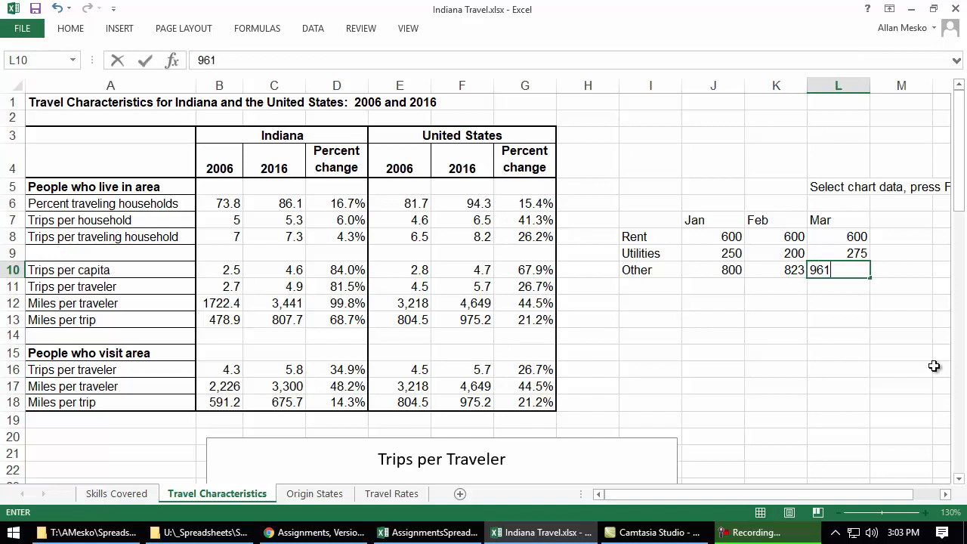
key(Return)
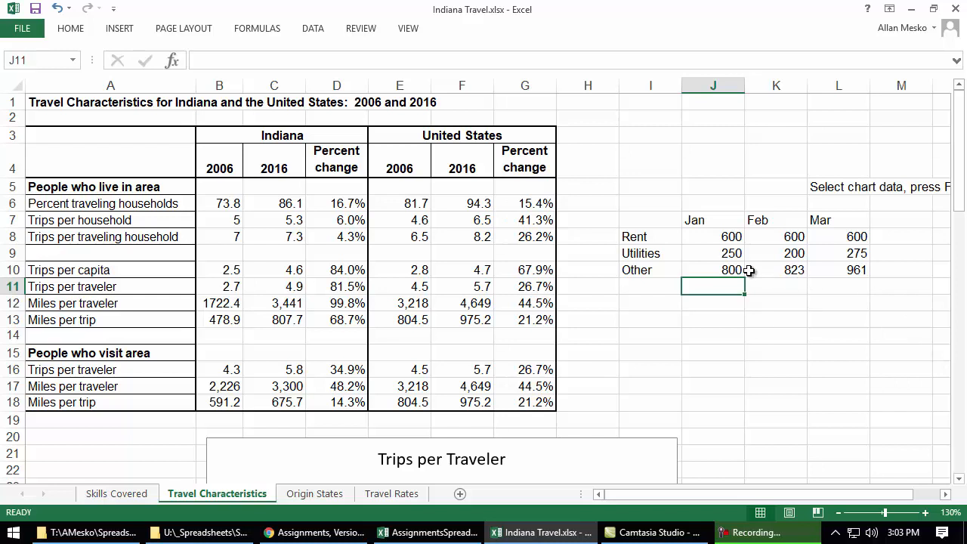
- Create a column chart on its own sheet from the expense table in I7 to L10, including the labels
drag(647, 219, 833, 270)
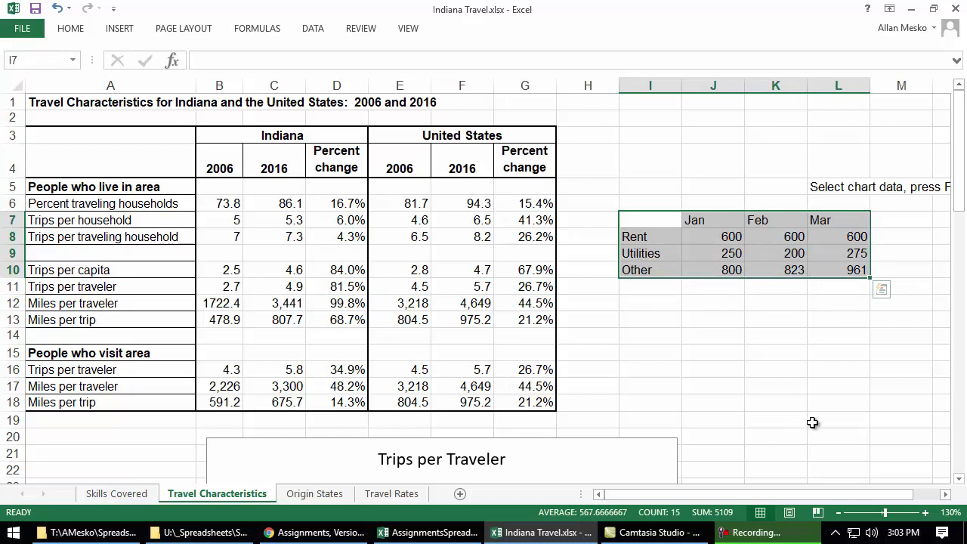
key(F11)
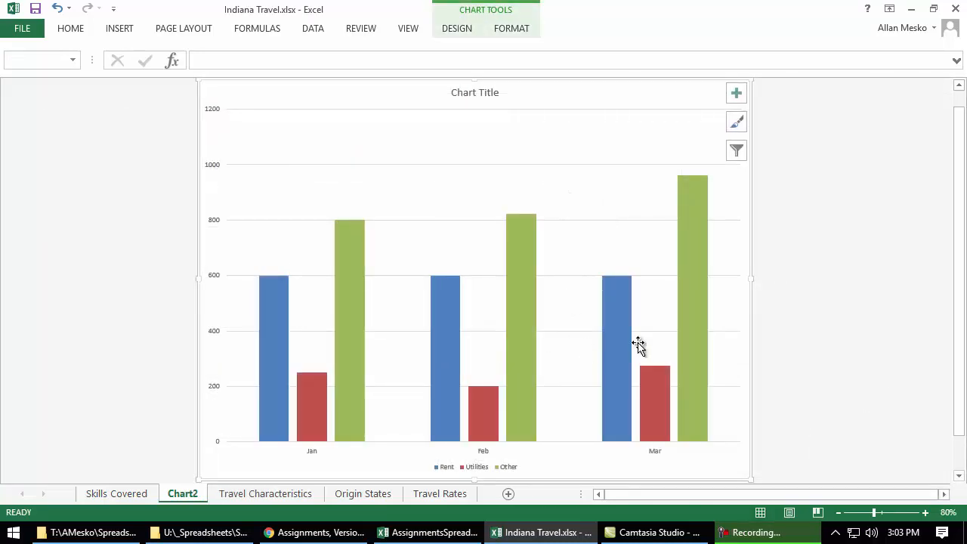
- Examine the new chart's columns, value axis, month labels and legend, including the values of the individual Other columns
drag(959, 272, 965, 347)
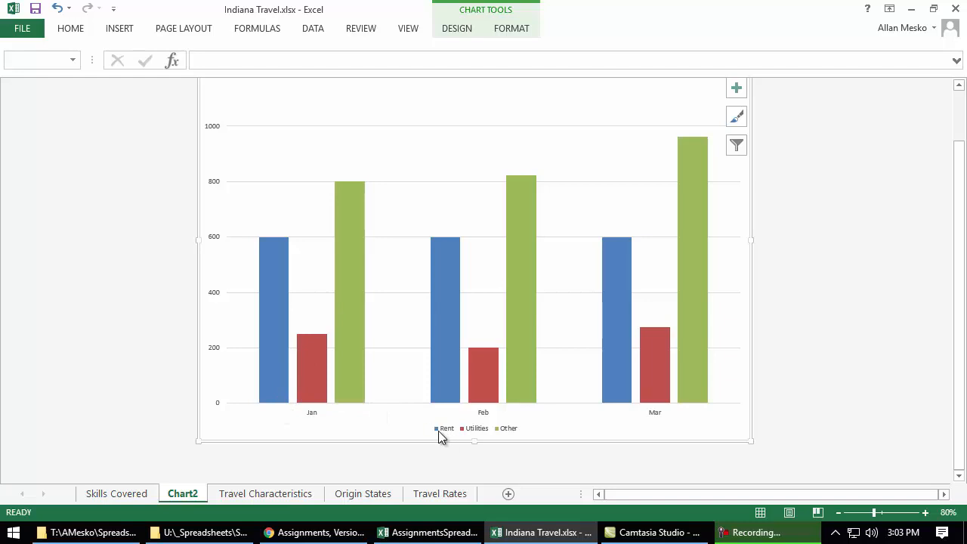
scroll(457, 439, down, 5)
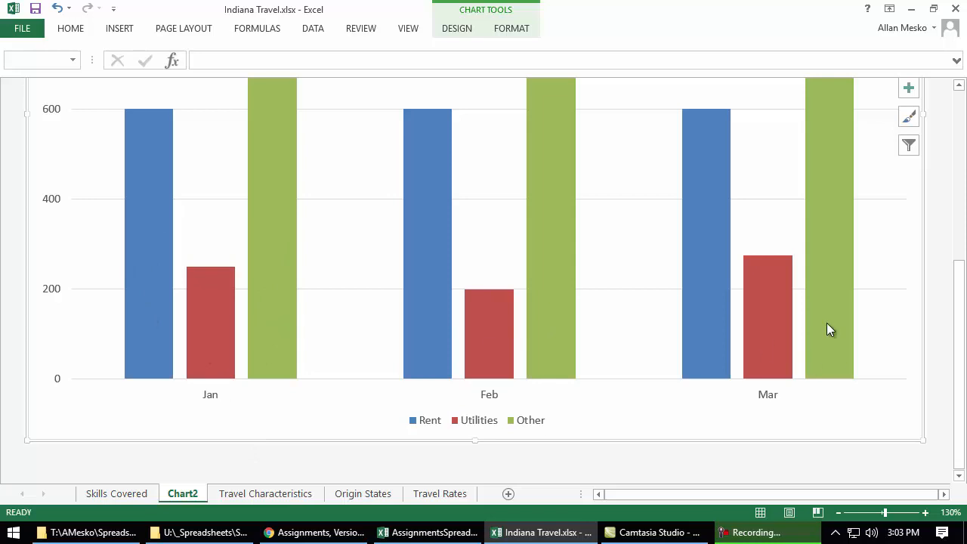
mouse_move(786, 328)
scroll(792, 408, up, 2)
scroll(792, 405, up, 2)
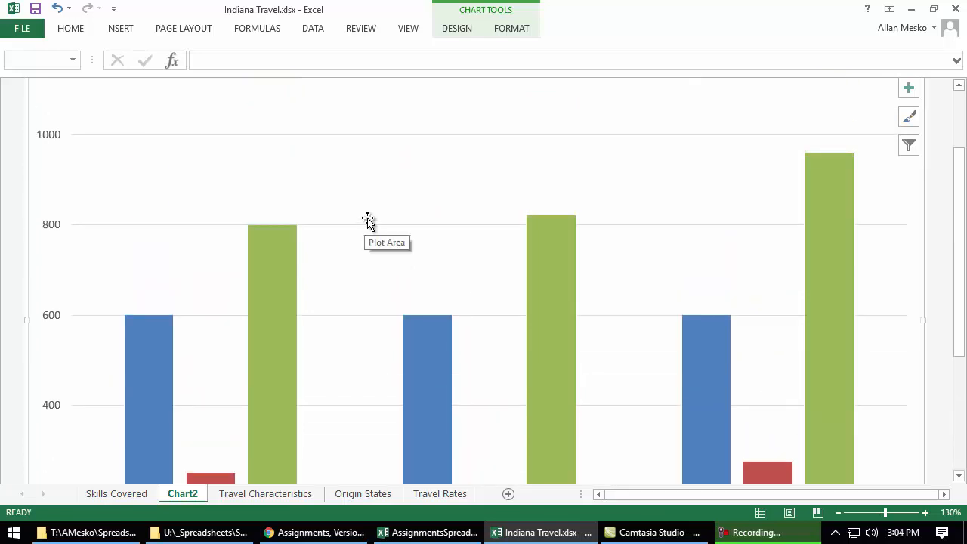
ctrl+scroll(367, 220, down, 3)
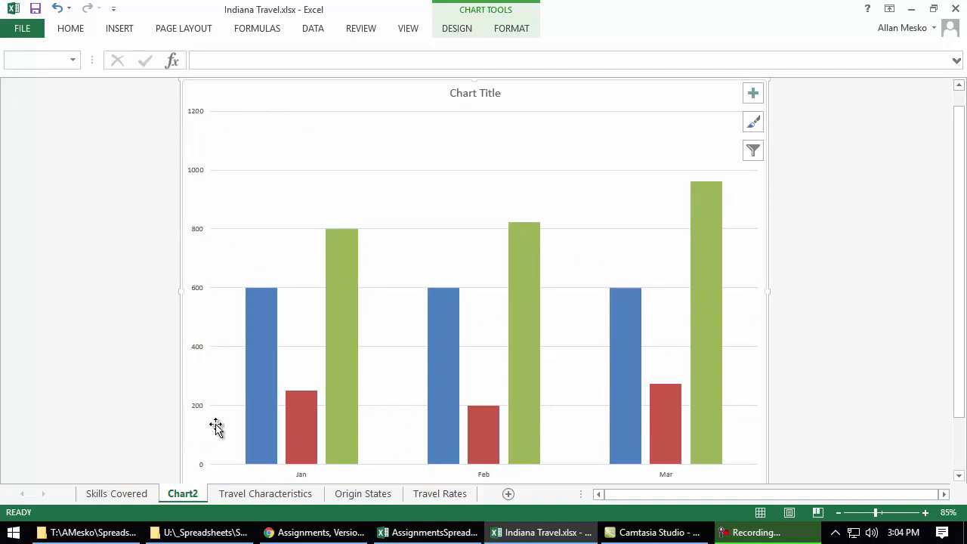
mouse_move(702, 202)
mouse_move(531, 273)
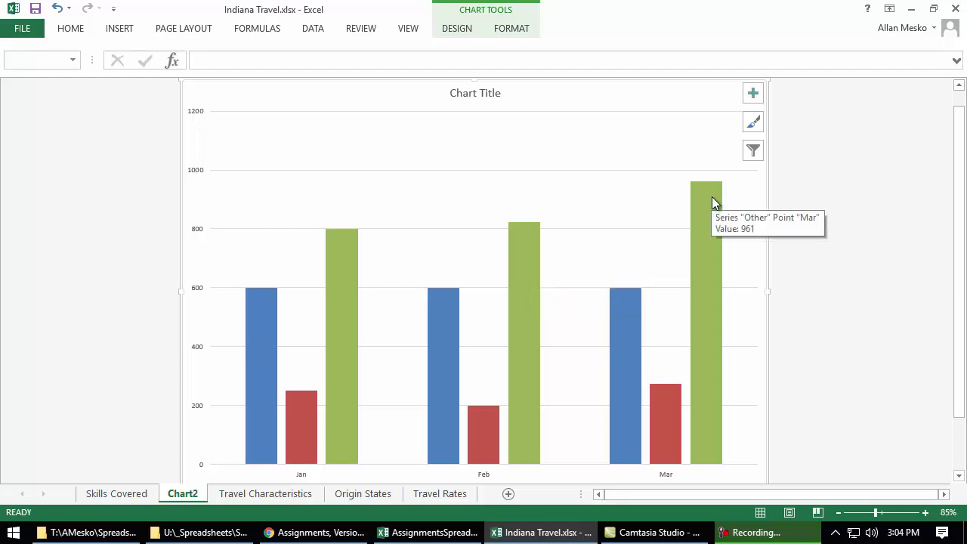
scroll(715, 204, down, 1)
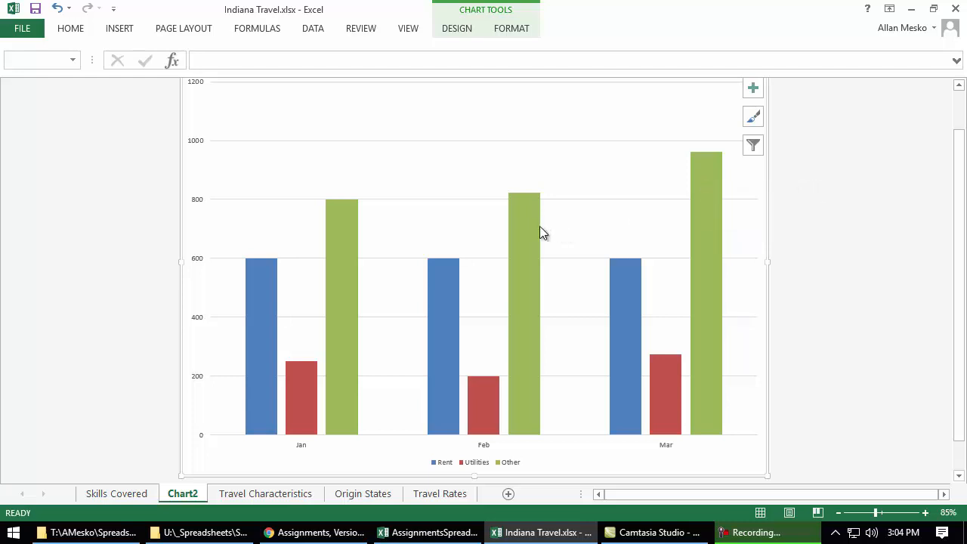
mouse_move(524, 226)
mouse_move(345, 242)
- Try to change the height of the Feb column in the Other series directly on the chart
click(525, 222)
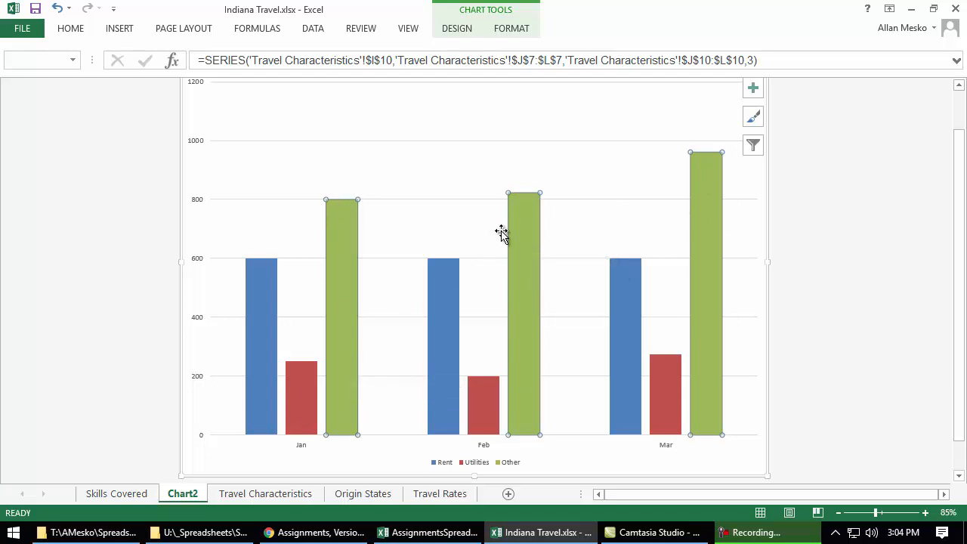
mouse_move(521, 227)
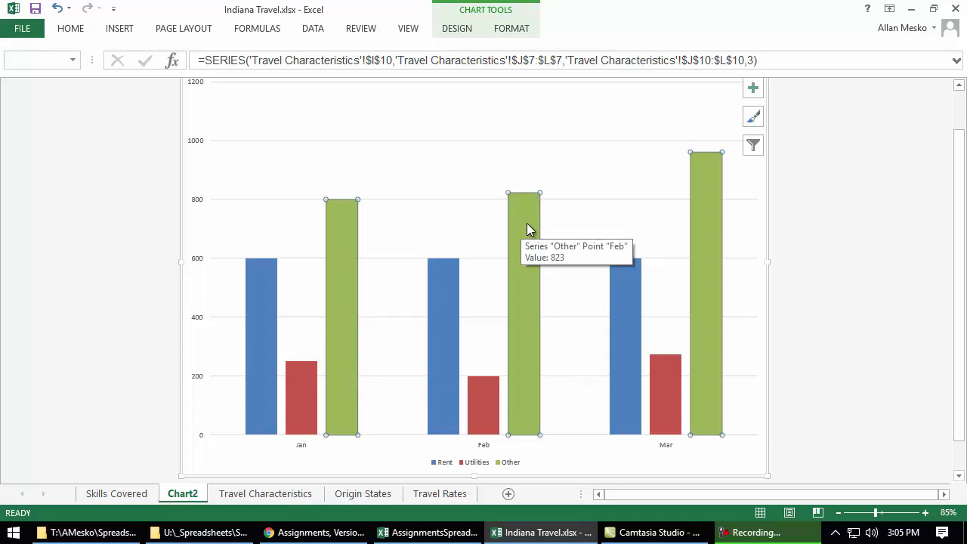
click(528, 229)
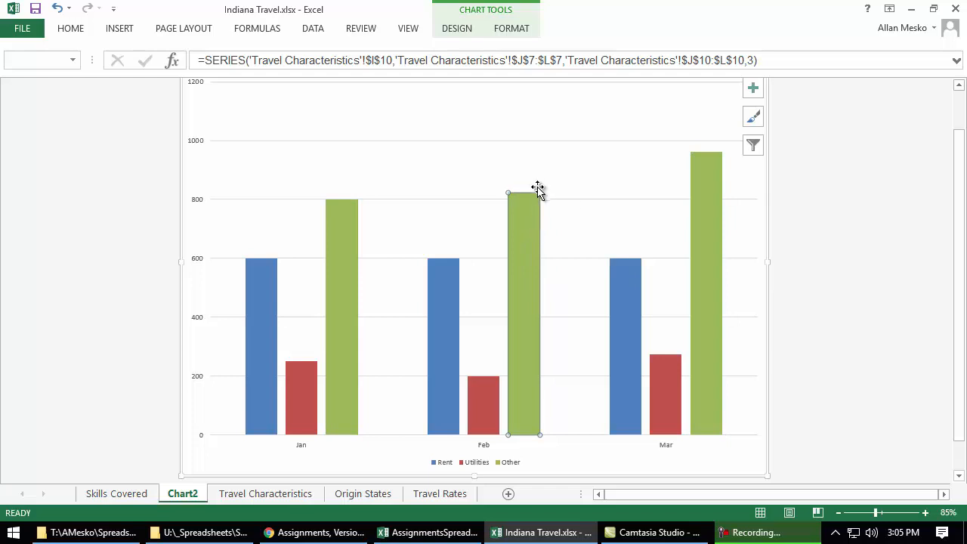
mouse_move(529, 193)
mouse_down()
mouse_move(529, 166)
mouse_move(528, 195)
mouse_up()
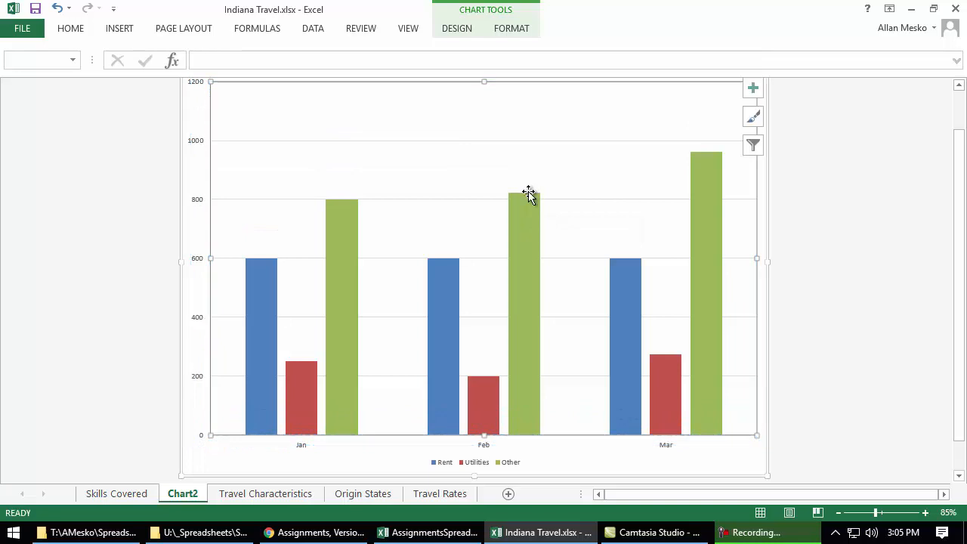
click(525, 239)
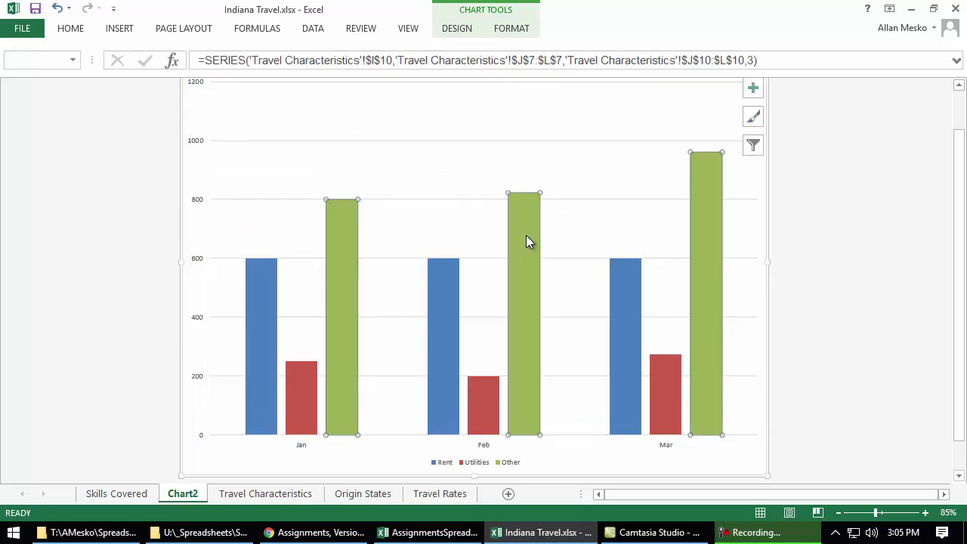
right_click(526, 237)
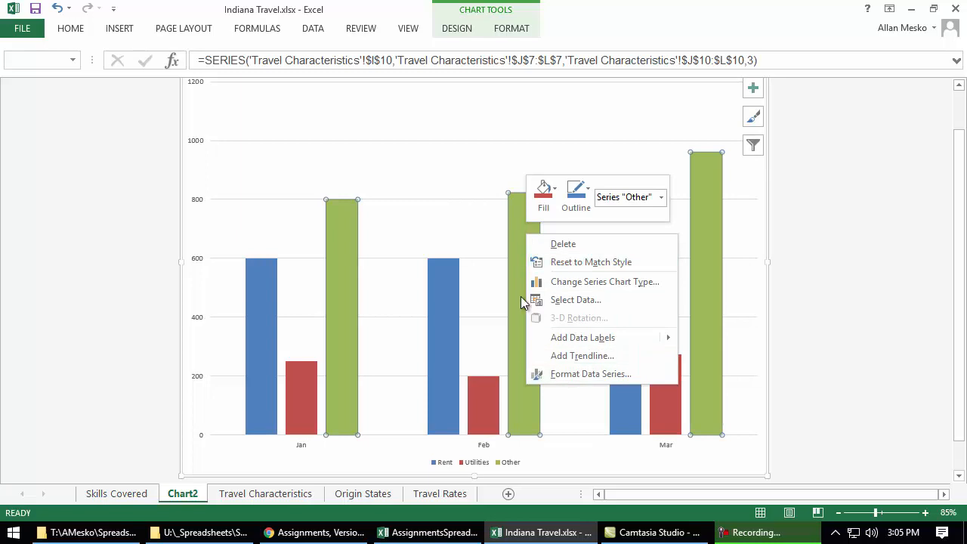
key(Escape)
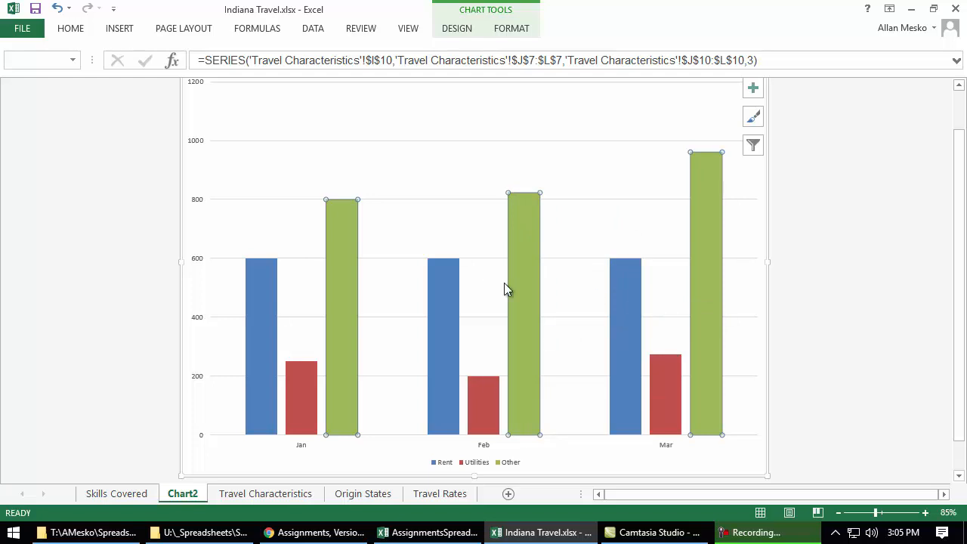
- Set the Feb Other amount in K10 of the Travel Characteristics sheet to 1823 and review the chart sheet
click(275, 493)
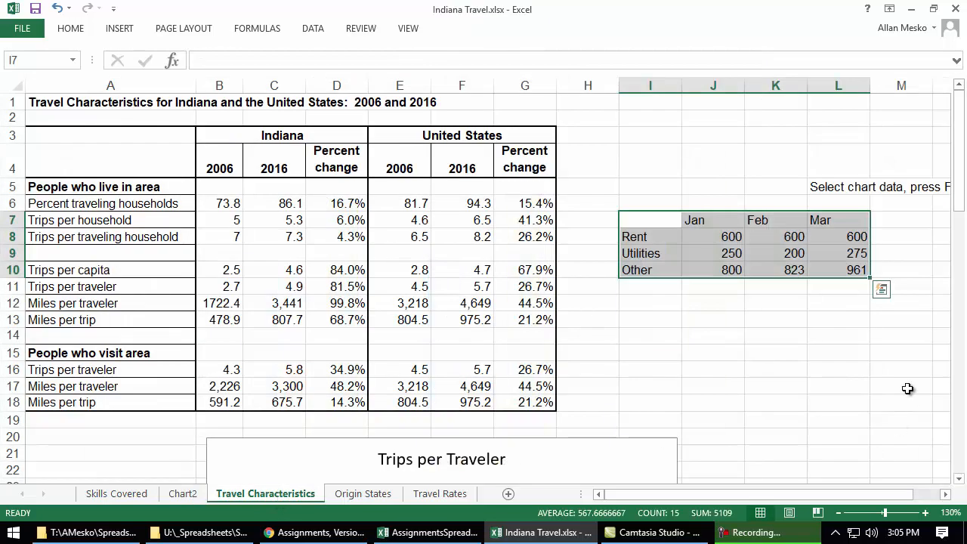
click(773, 273)
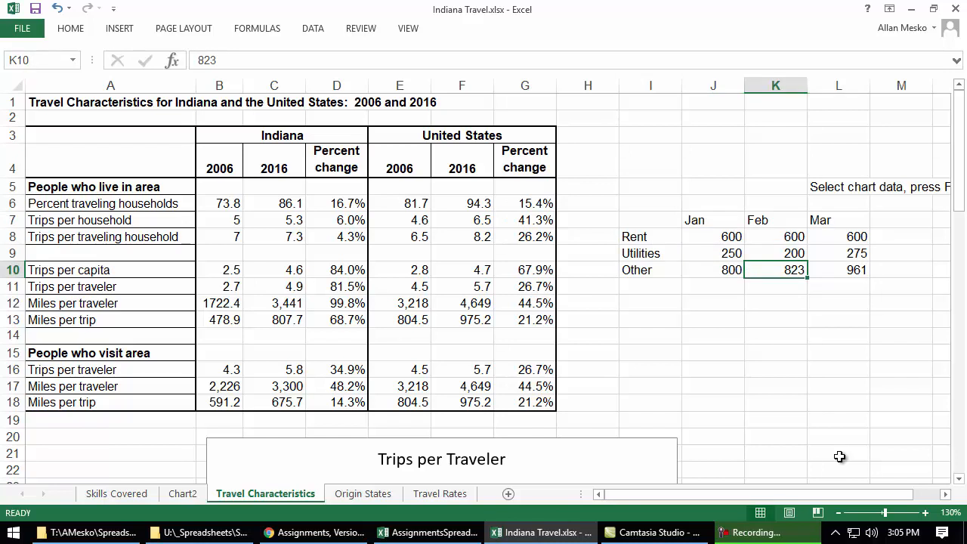
key(F2)
text(1)
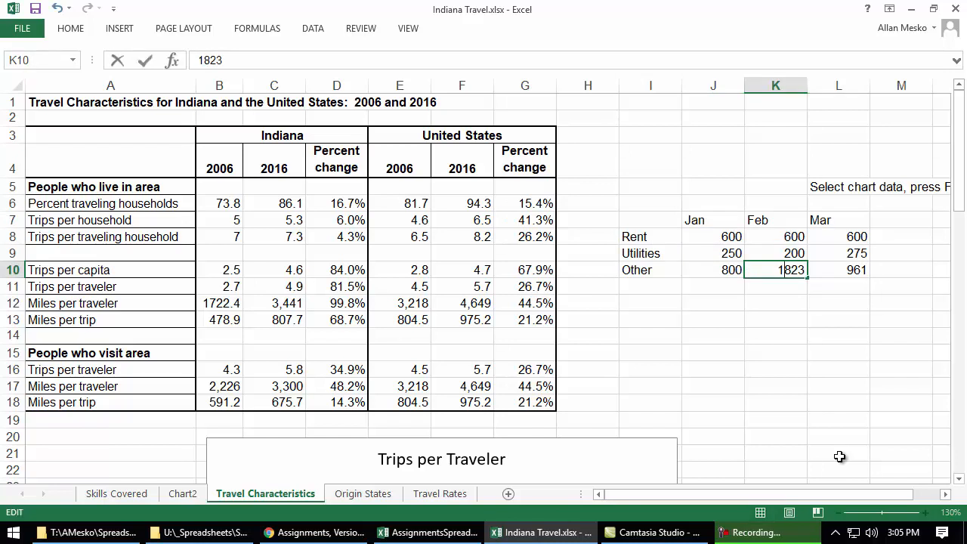
key(Return)
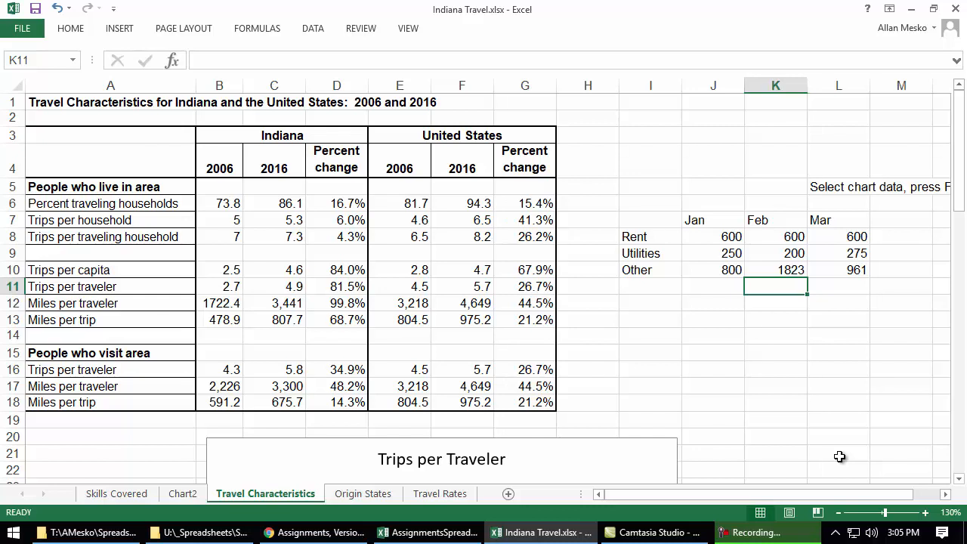
click(180, 498)
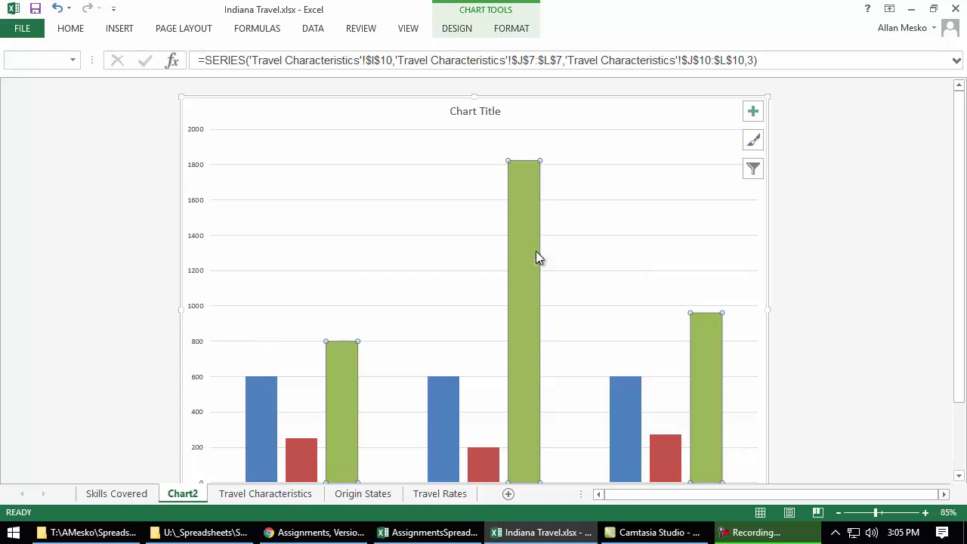
scroll(638, 303, down, 2)
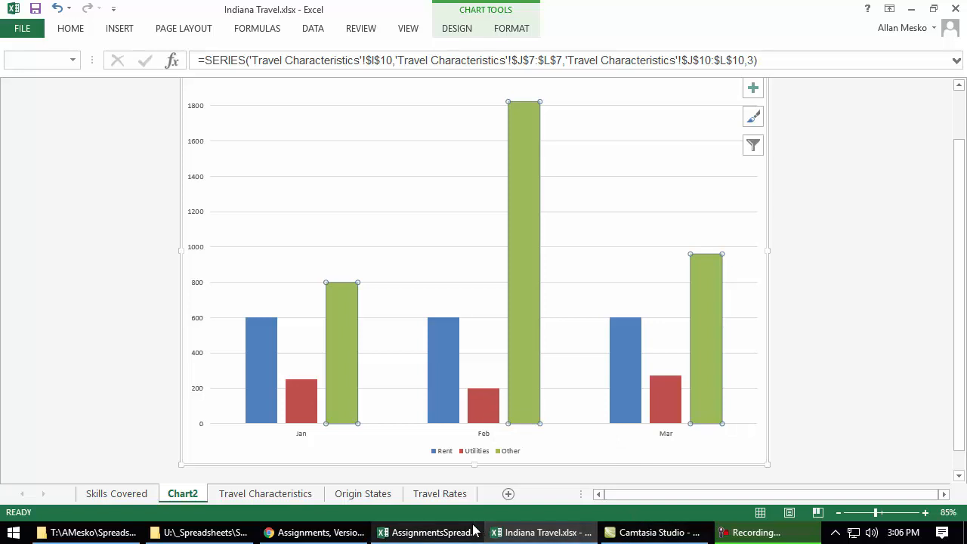
- Hide column L with the Mar amounts on the Travel Characteristics sheet and check the chart sheet
click(289, 496)
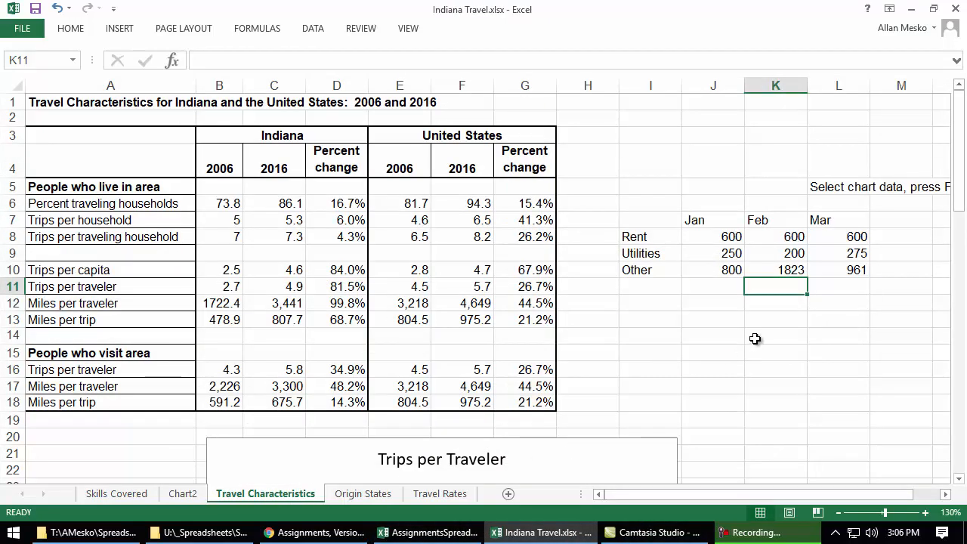
click(828, 221)
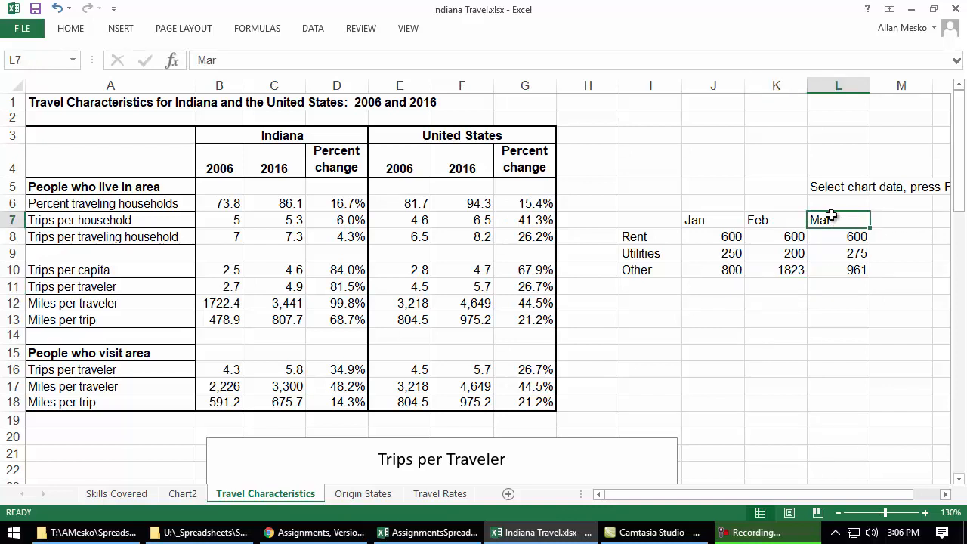
right_click(835, 86)
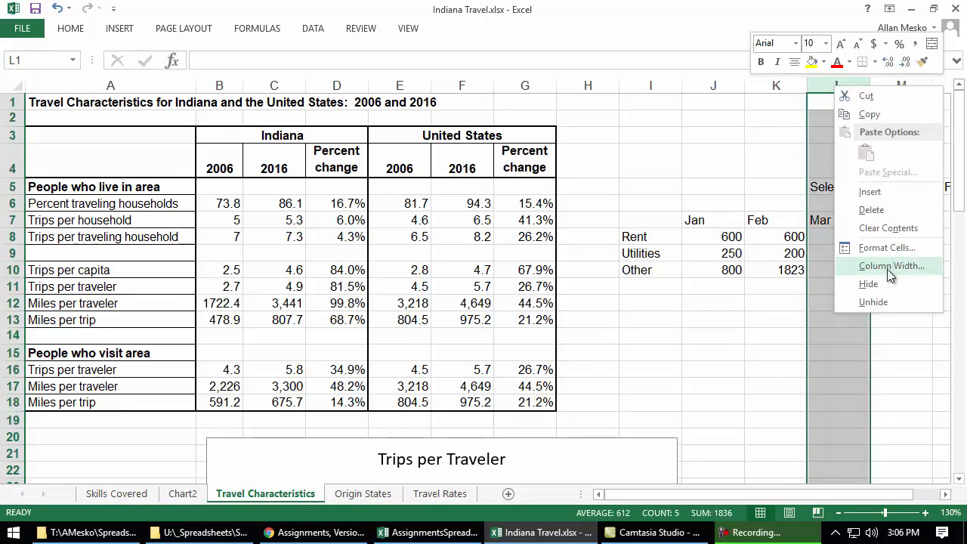
click(868, 284)
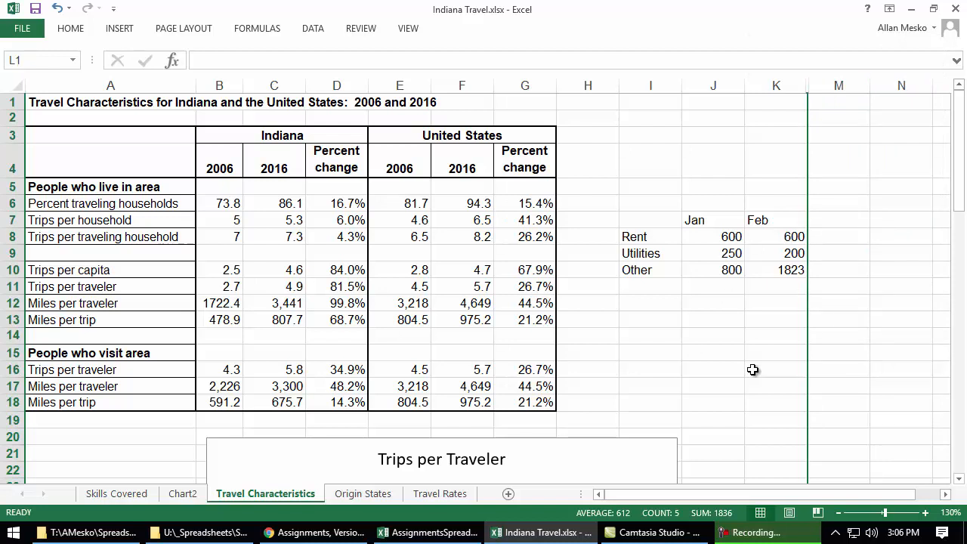
click(193, 493)
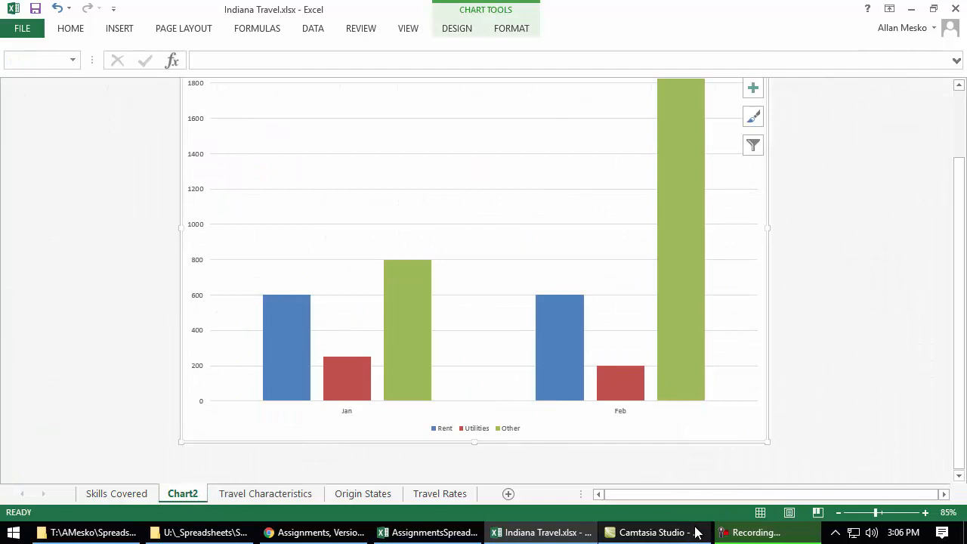
mouse_move(696, 529)
- Unhide column L with the Mar amounts on the Travel Characteristics sheet
click(258, 493)
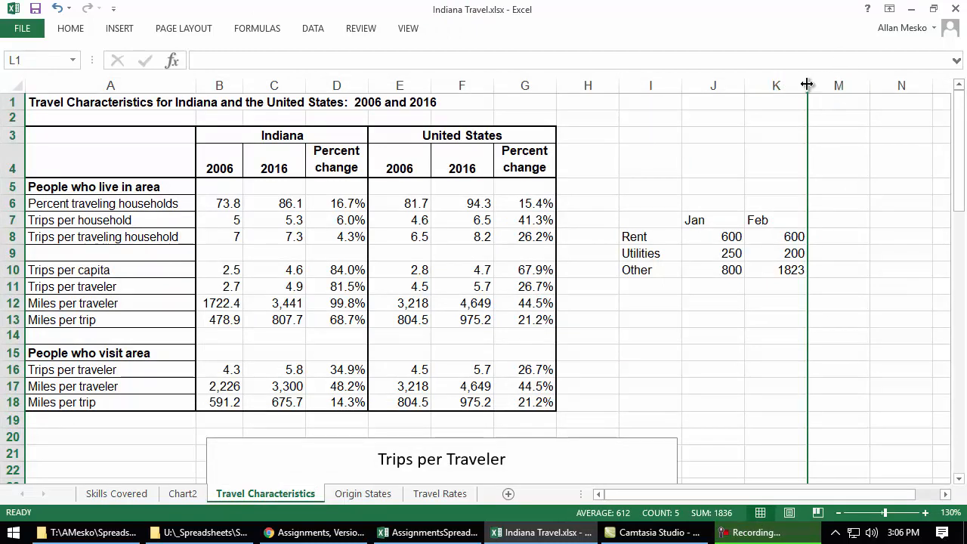
drag(790, 85, 852, 85)
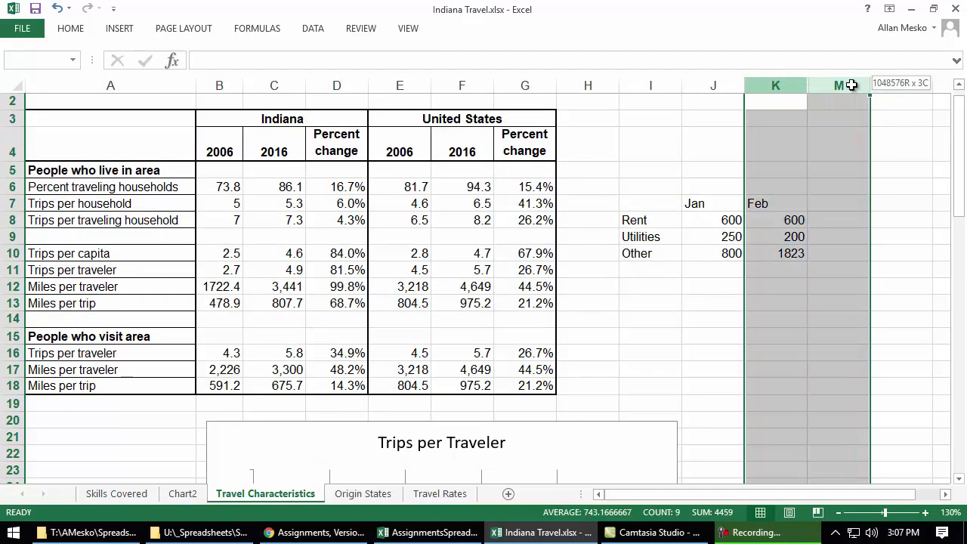
right_click(852, 85)
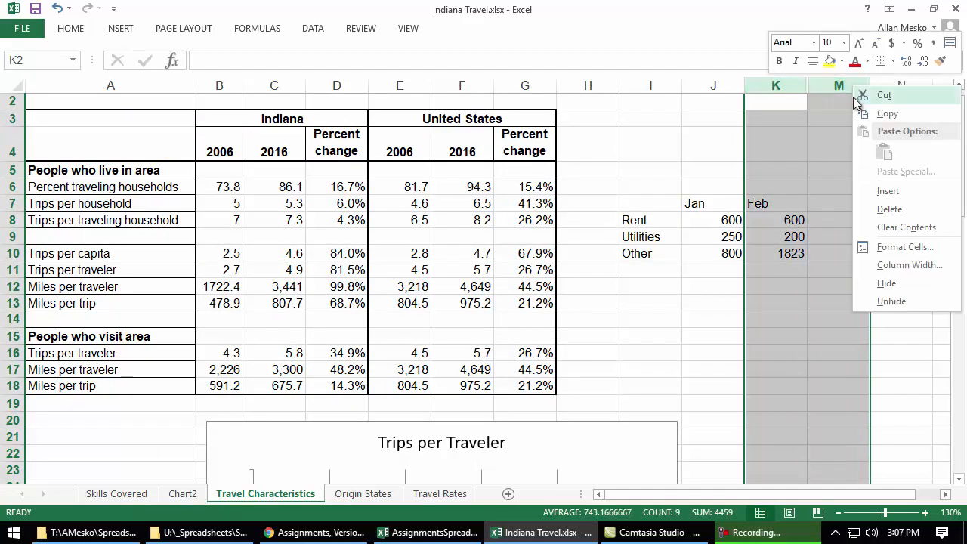
click(905, 304)
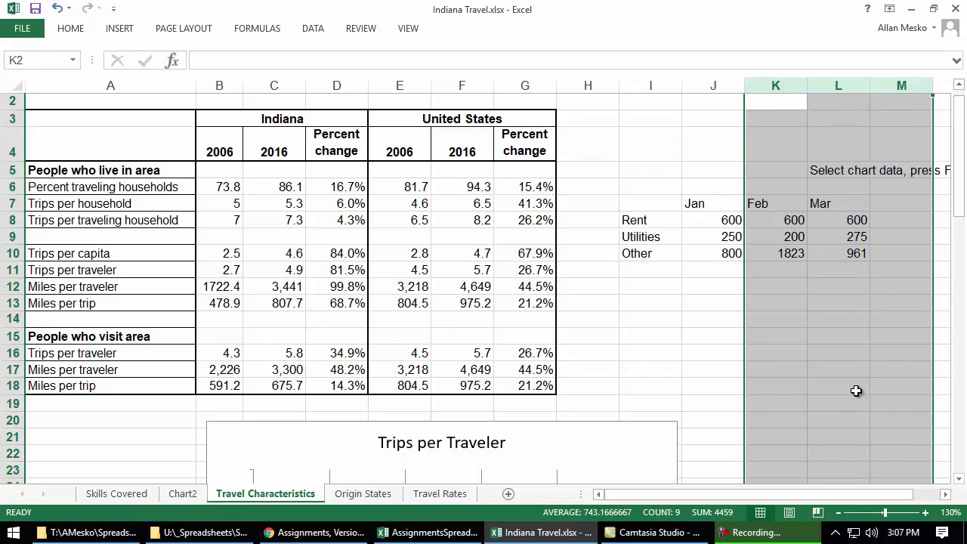
click(786, 313)
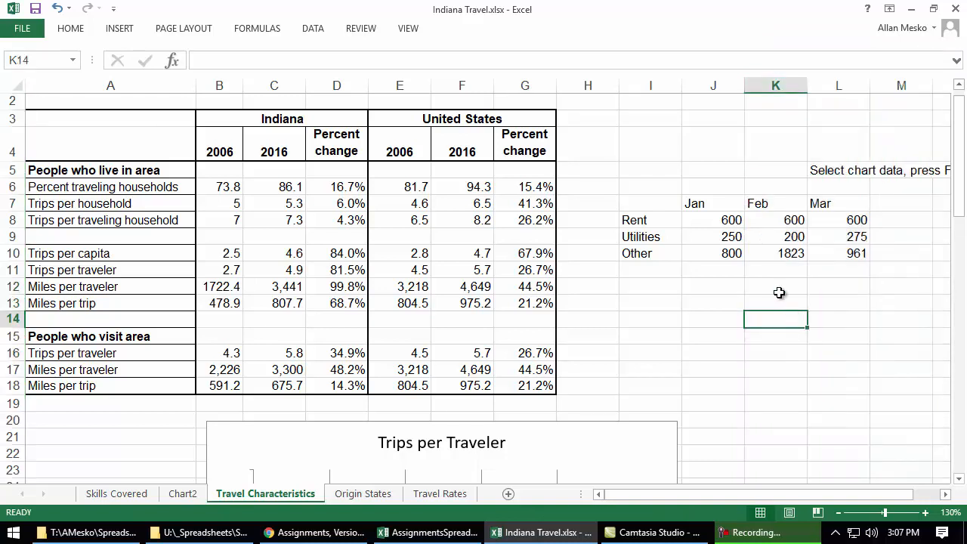
click(656, 254)
drag(656, 254, 836, 254)
right_click(835, 254)
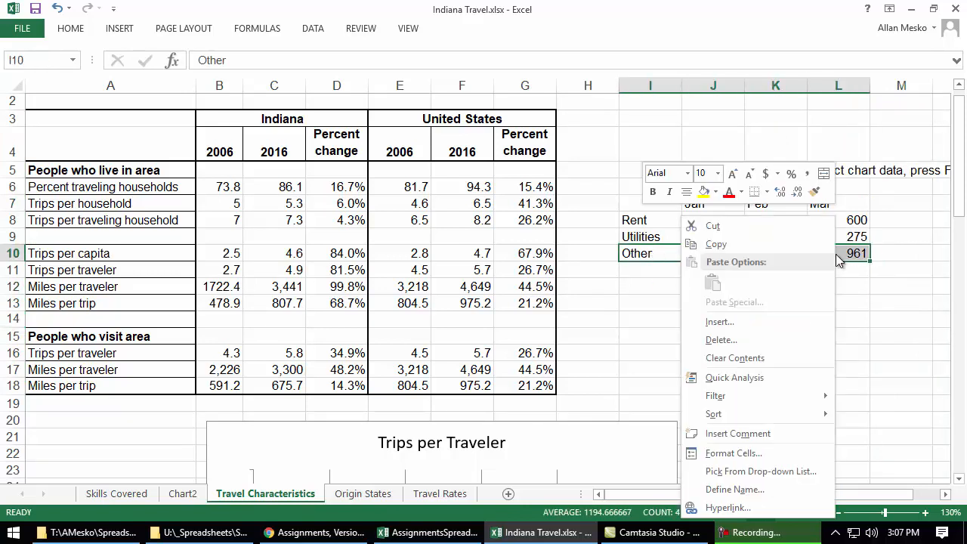
click(898, 365)
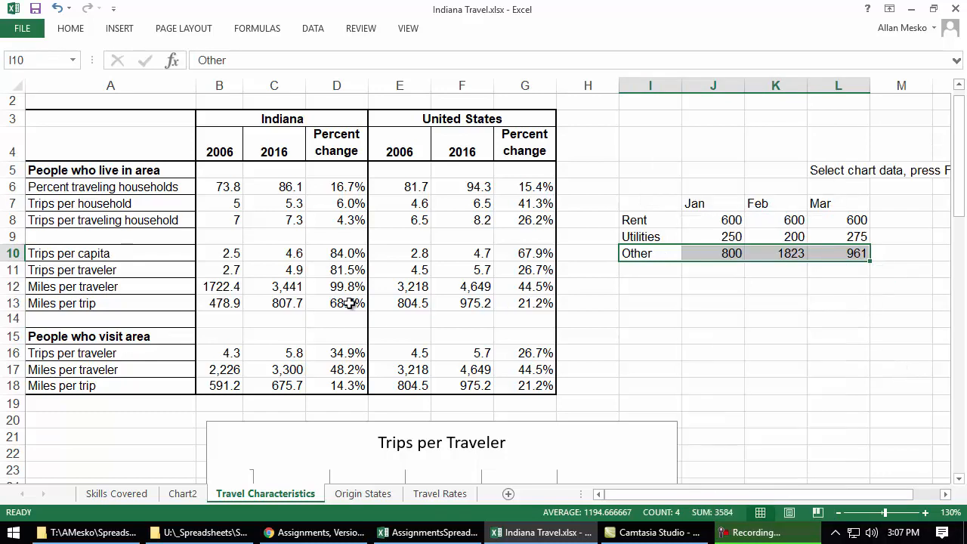
- Hide row 10 with the Other amounts on the Travel Characteristics sheet and check the chart sheet
right_click(14, 255)
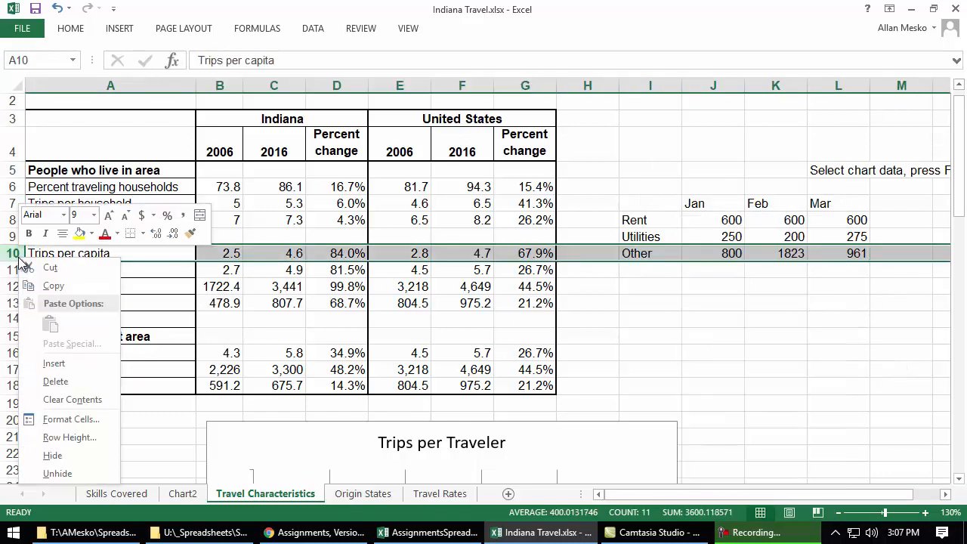
key(Escape)
right_click(214, 253)
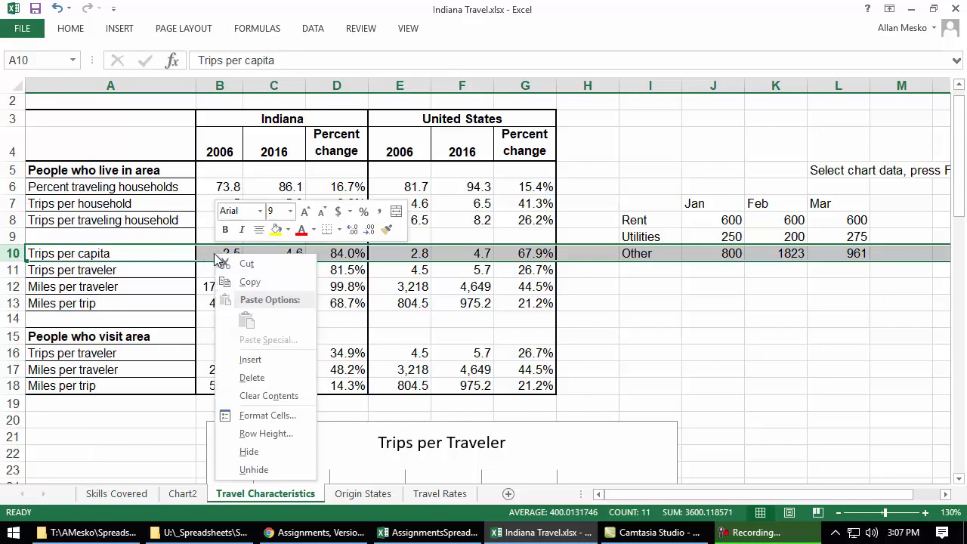
click(293, 449)
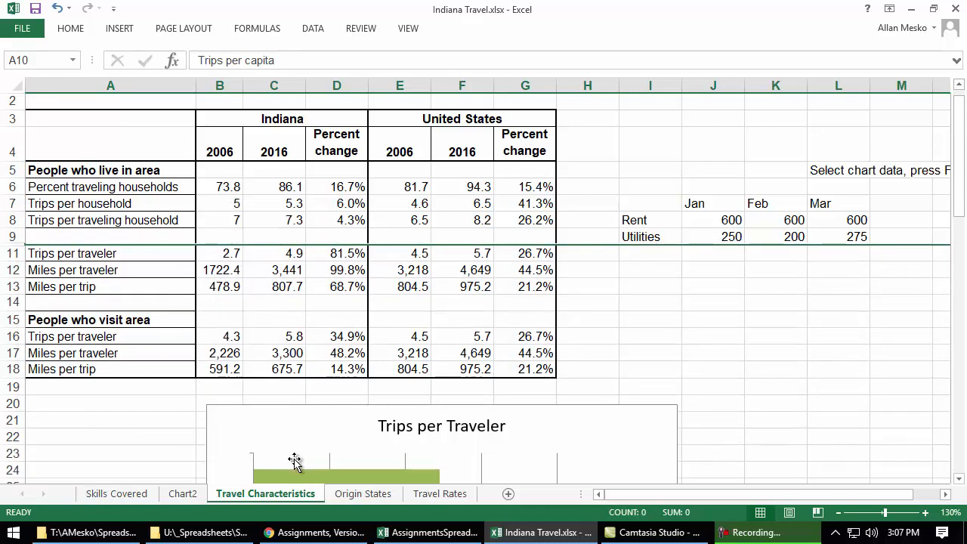
mouse_move(302, 477)
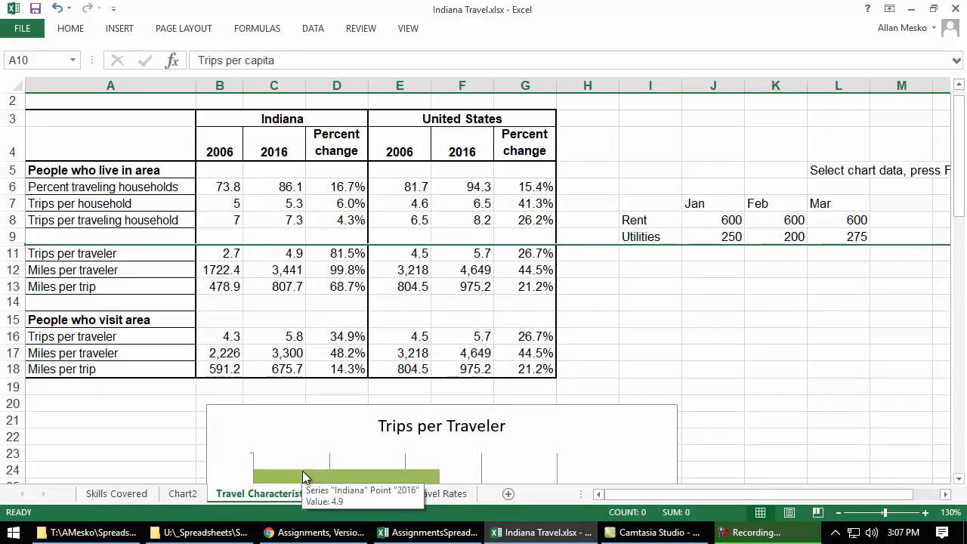
click(183, 495)
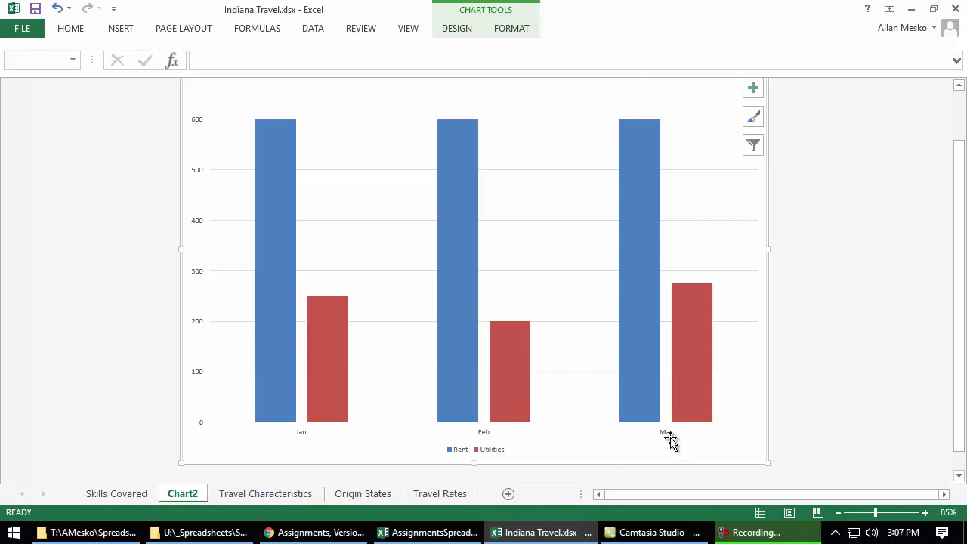
- Compare the visible expense rows on Travel Characteristics with the Chart2 columns, and look over the chart up to its title
click(266, 493)
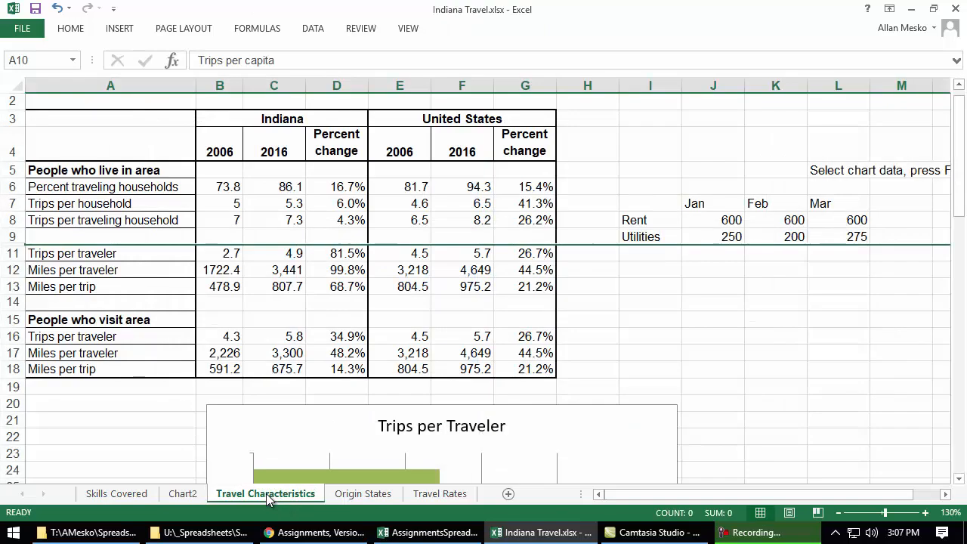
click(182, 493)
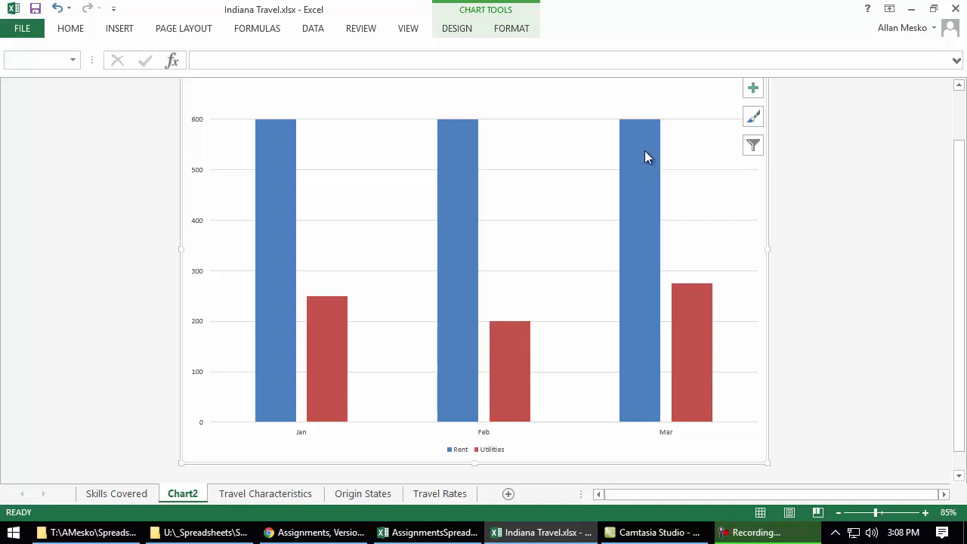
mouse_move(632, 171)
mouse_move(642, 136)
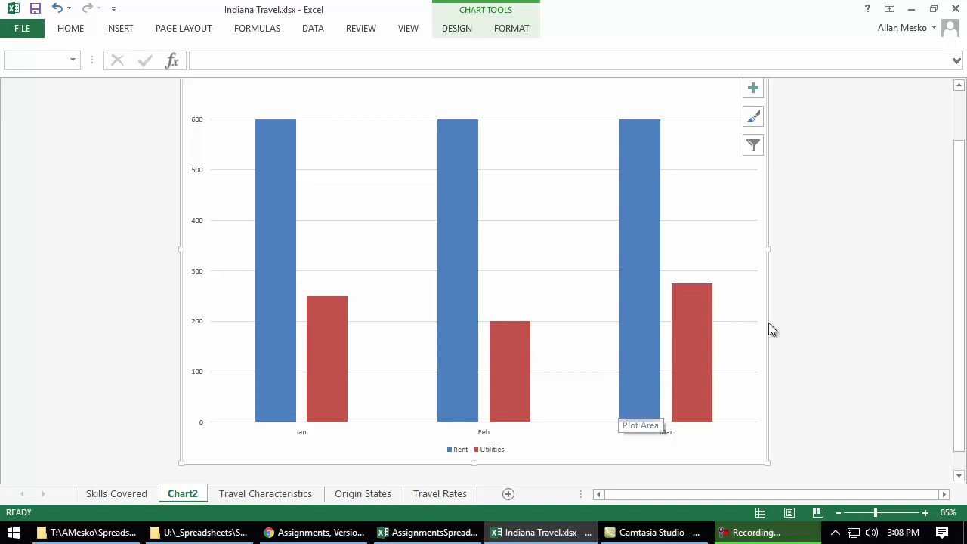
scroll(771, 323, up, 2)
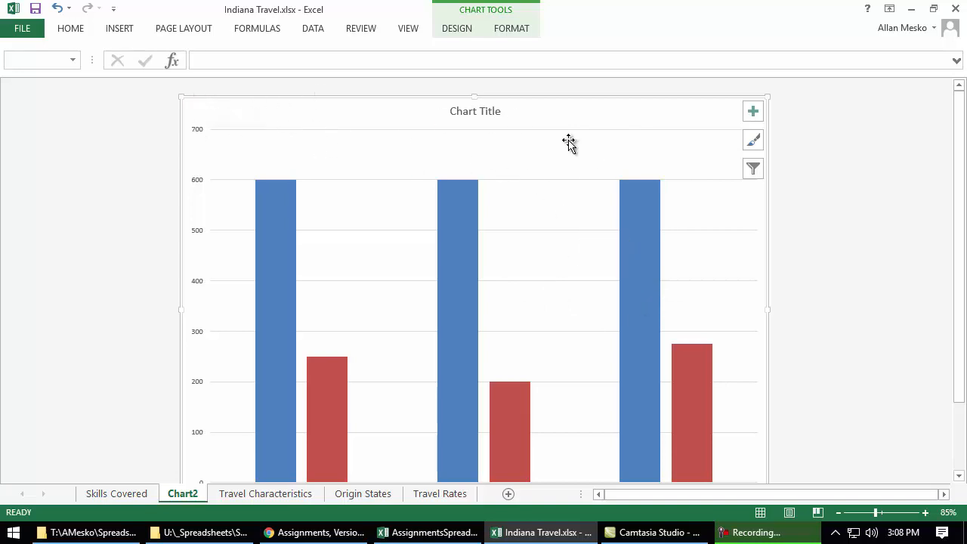
click(876, 231)
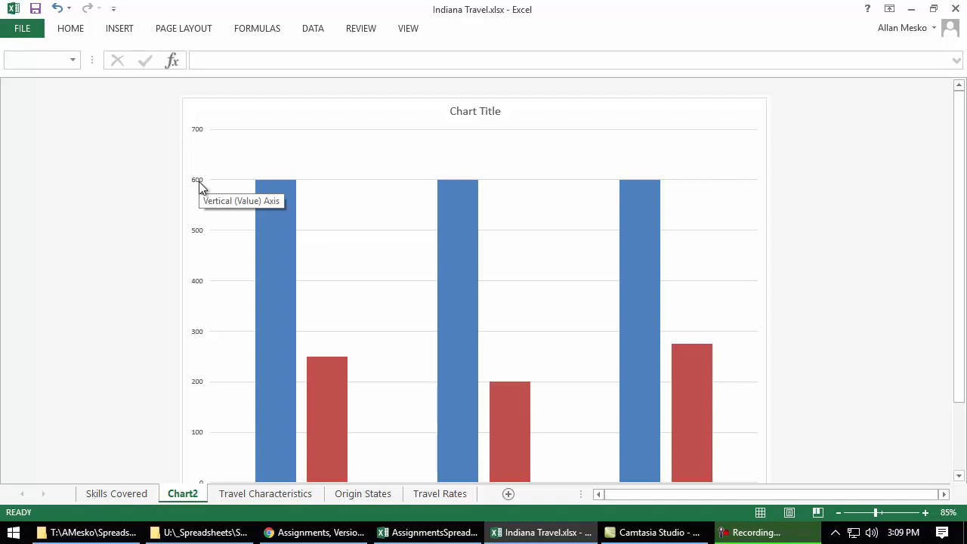
- Show the Windows desktop and inspect the context options for its empty area, an Excel file and the taskbar clock
mouse_move(295, 213)
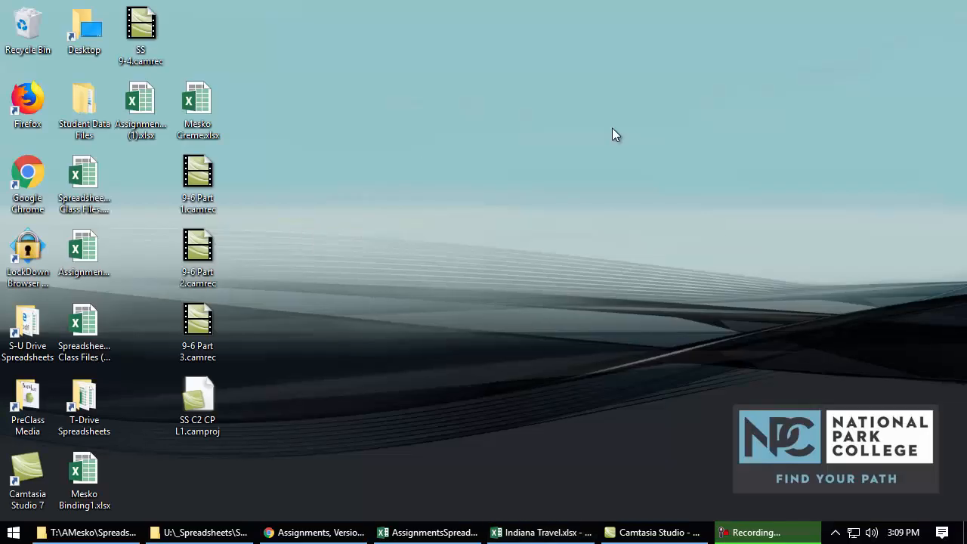
right_click(394, 60)
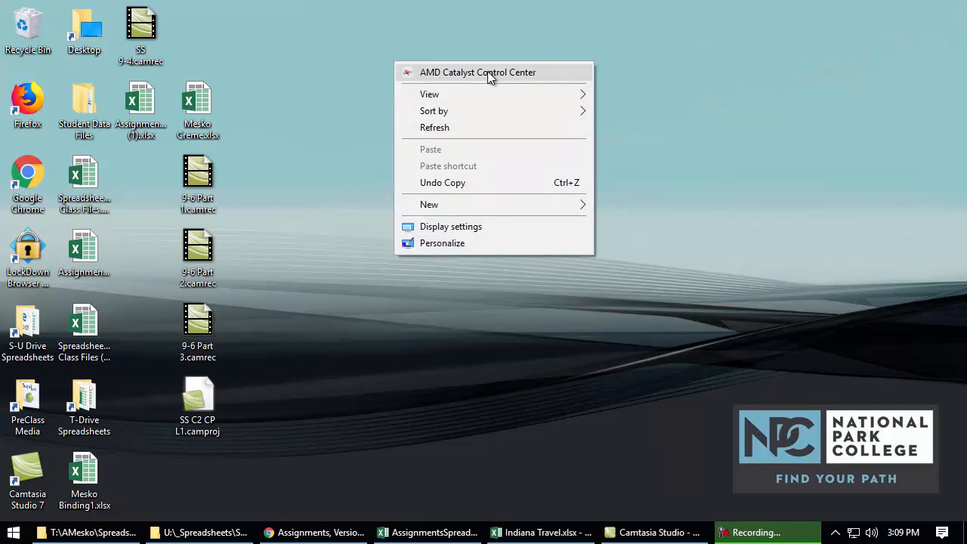
click(350, 71)
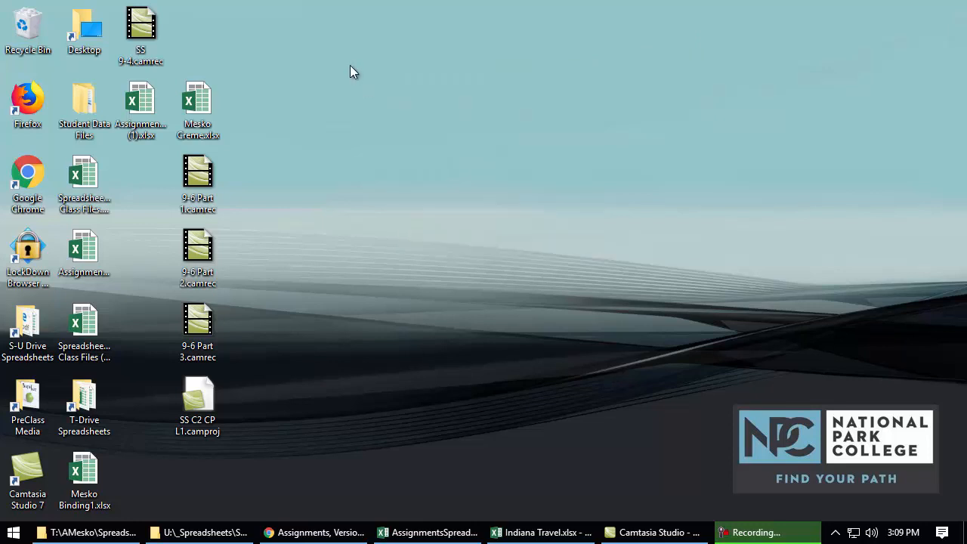
right_click(192, 97)
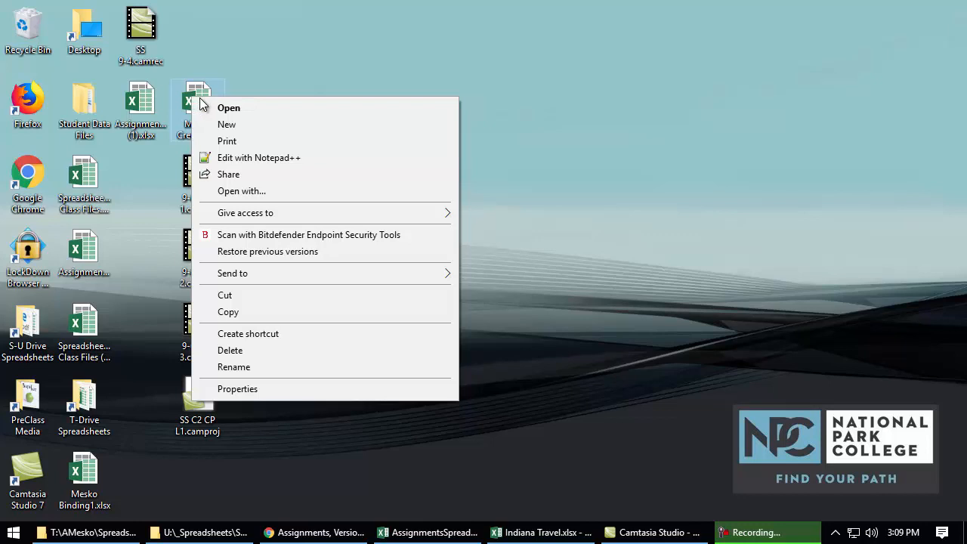
click(617, 68)
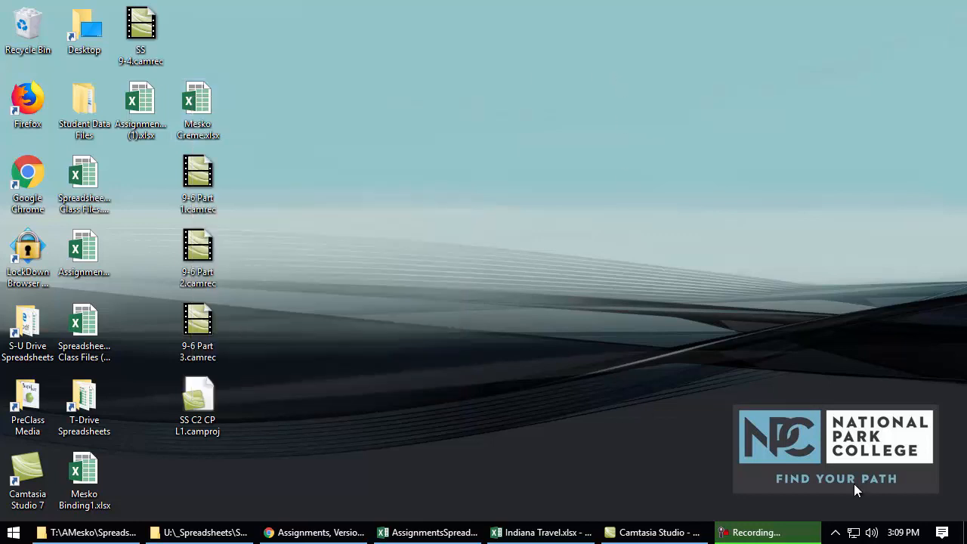
right_click(899, 535)
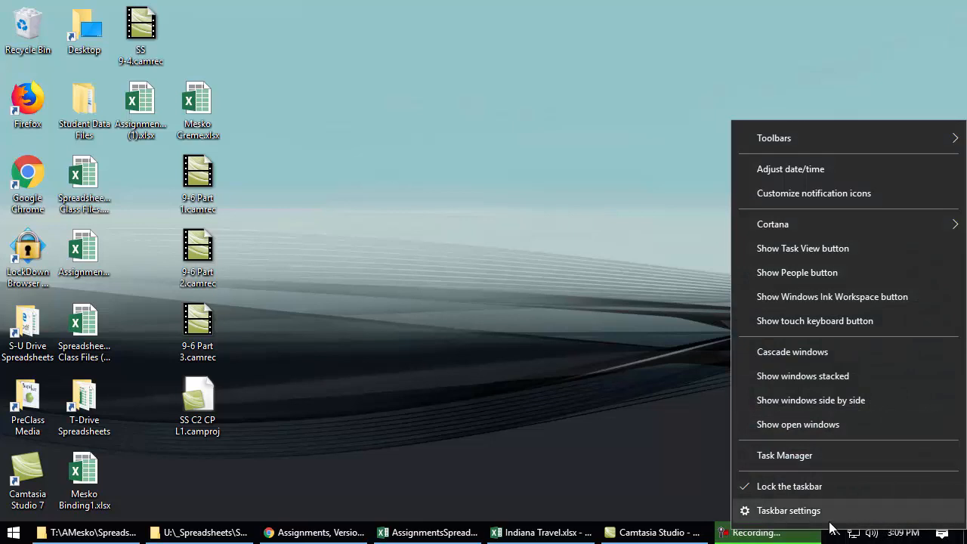
click(487, 287)
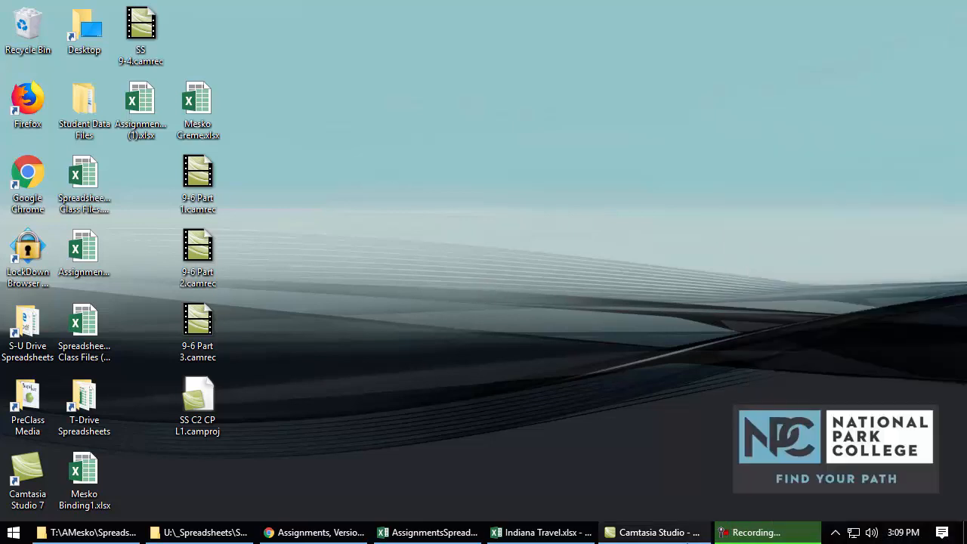
- Switch back to the Indiana Travel workbook and inspect the context options for the chart's value axis and major gridlines
click(442, 533)
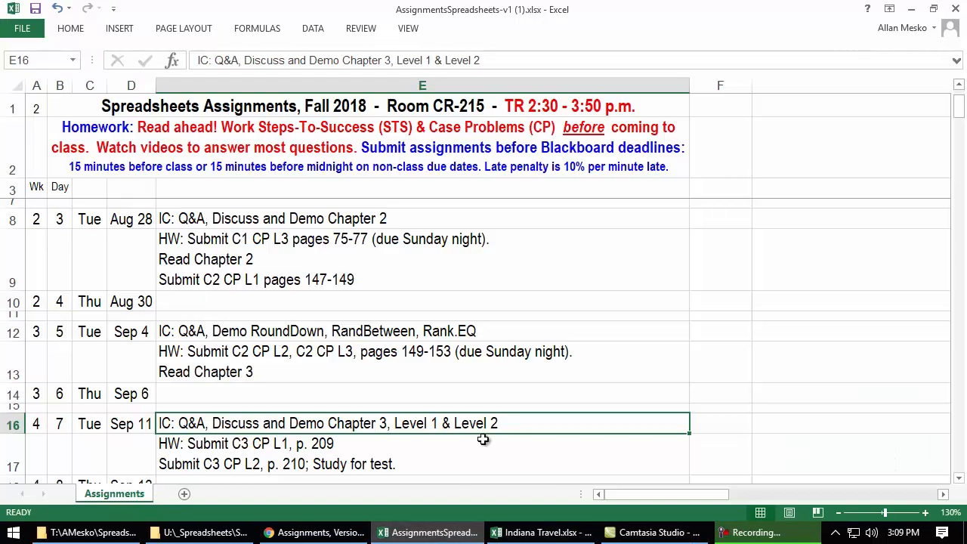
click(539, 537)
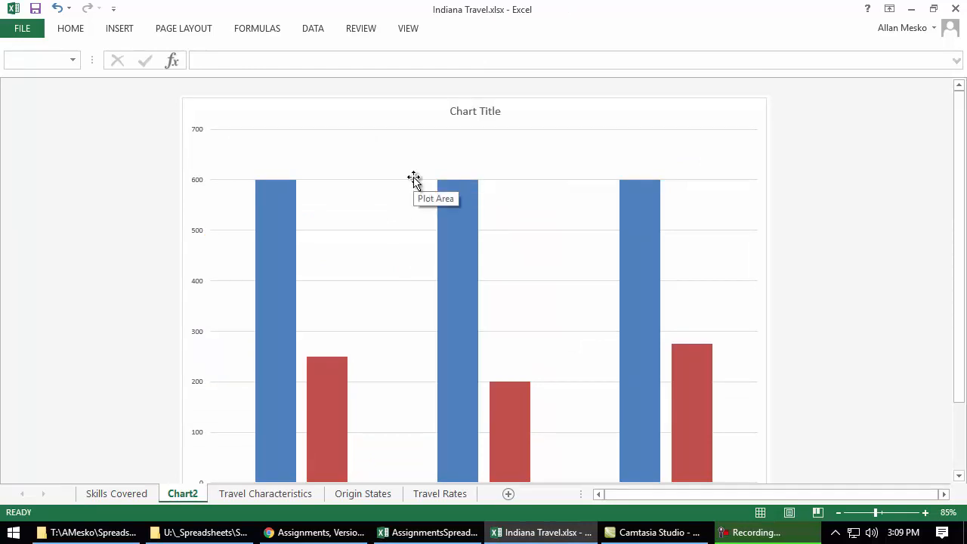
right_click(198, 183)
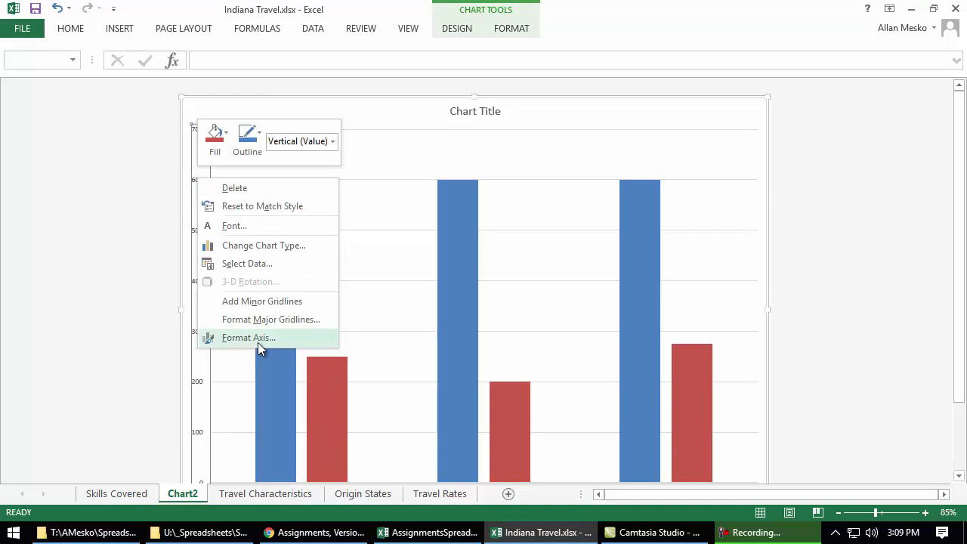
click(505, 319)
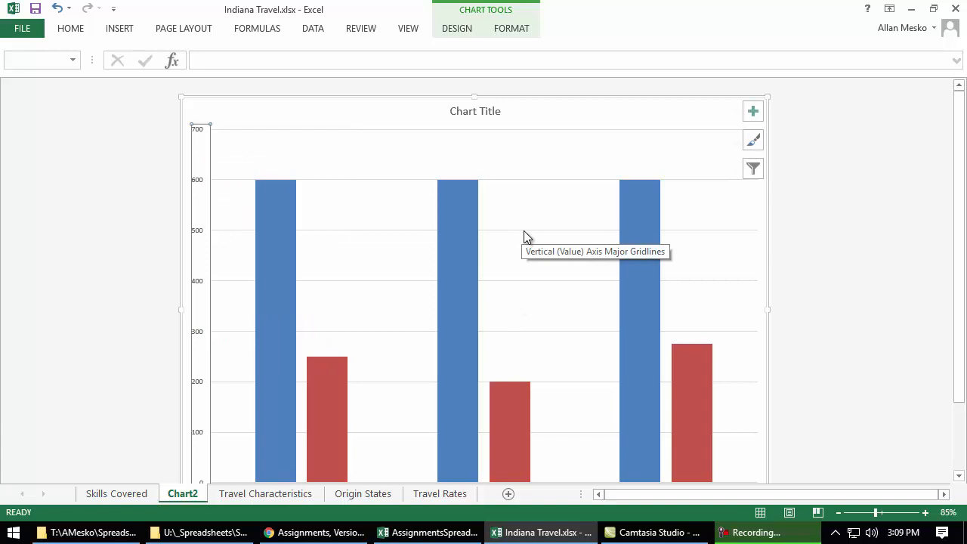
right_click(527, 237)
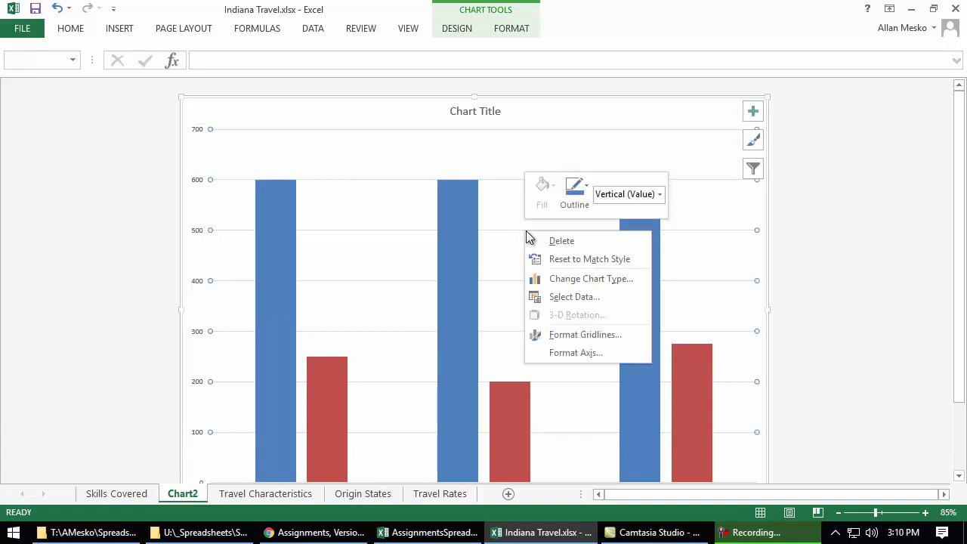
key(Escape)
- Inspect the context options for the chart's Rent series and its legend, and look over the whole chart again
scroll(461, 261, down, 2)
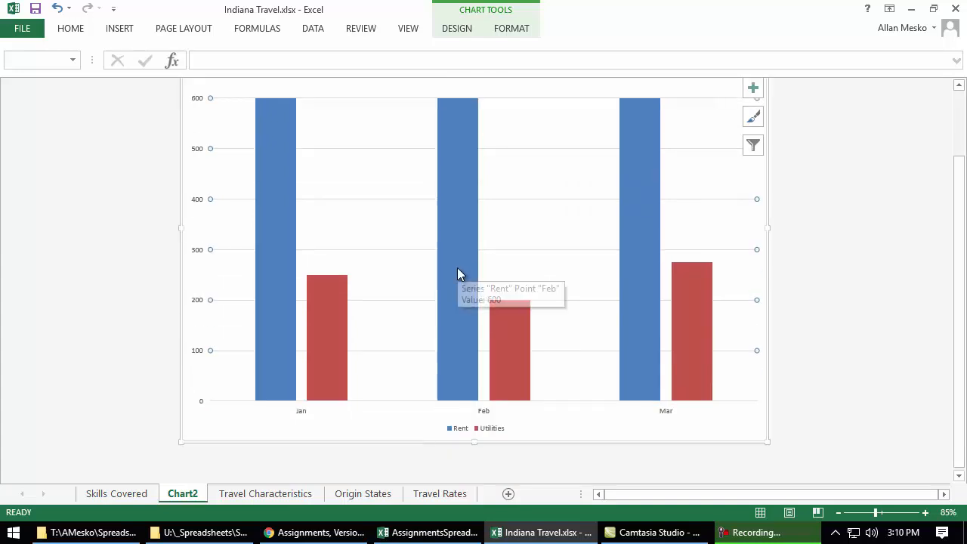
right_click(276, 195)
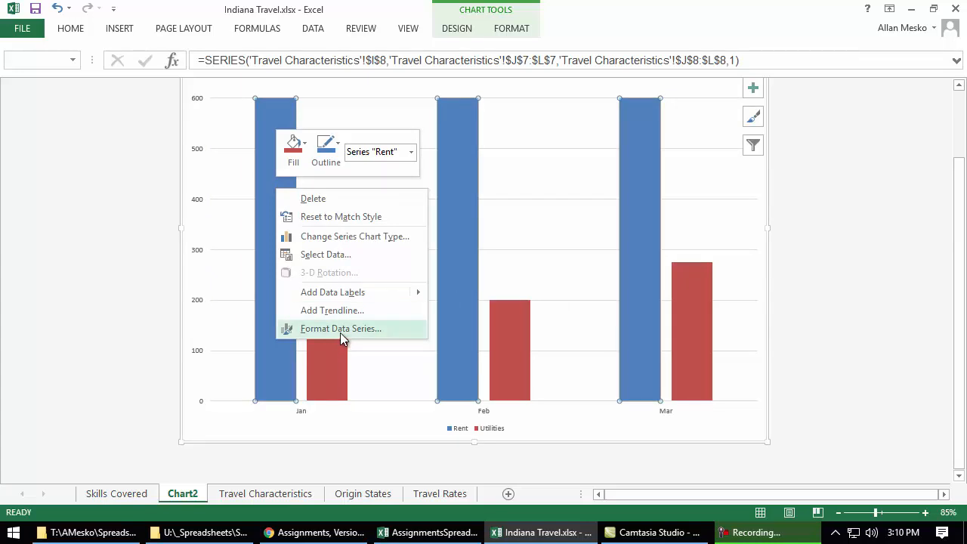
click(372, 445)
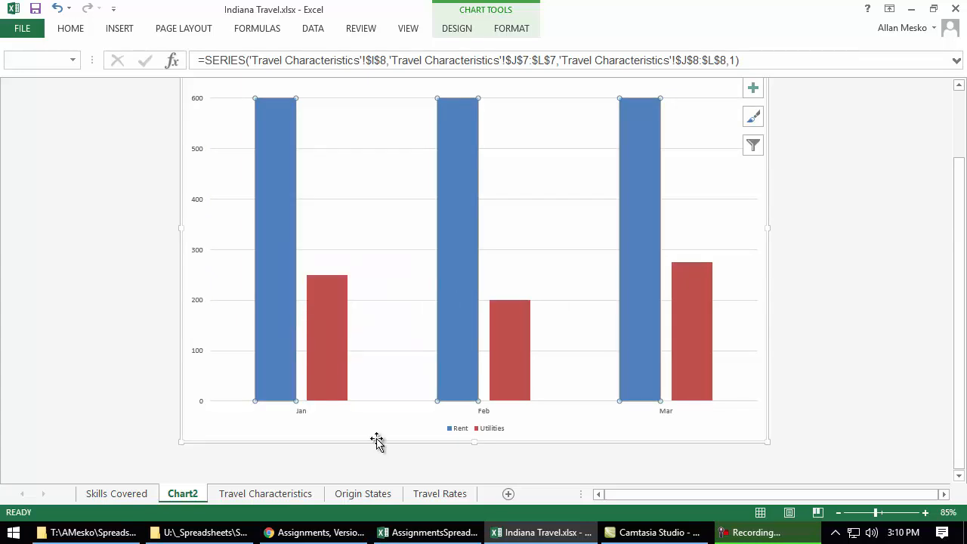
right_click(475, 431)
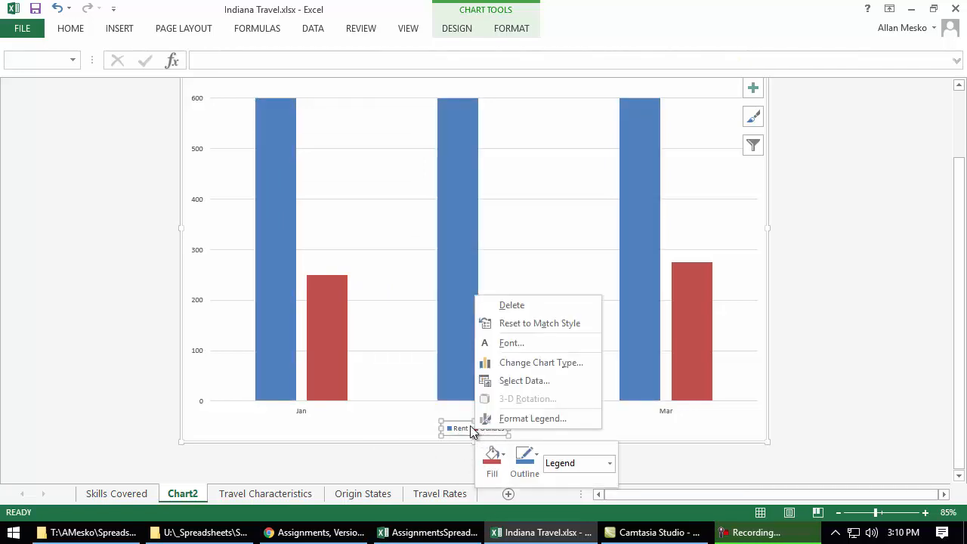
click(393, 414)
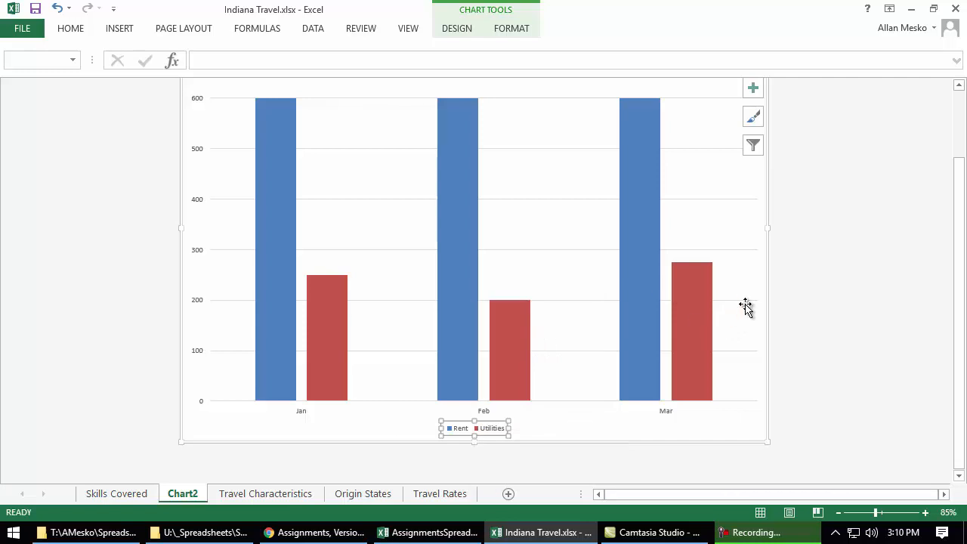
scroll(439, 223, up, 2)
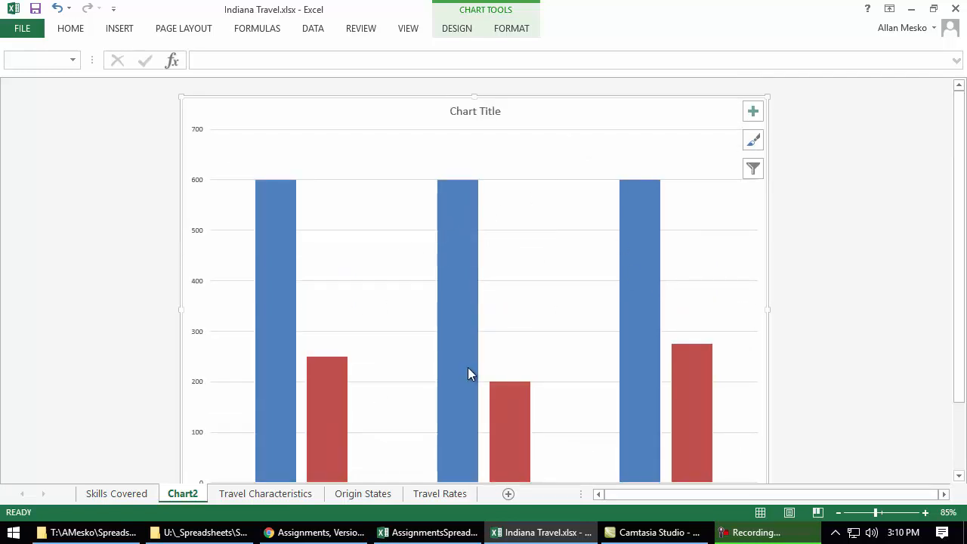
mouse_move(469, 369)
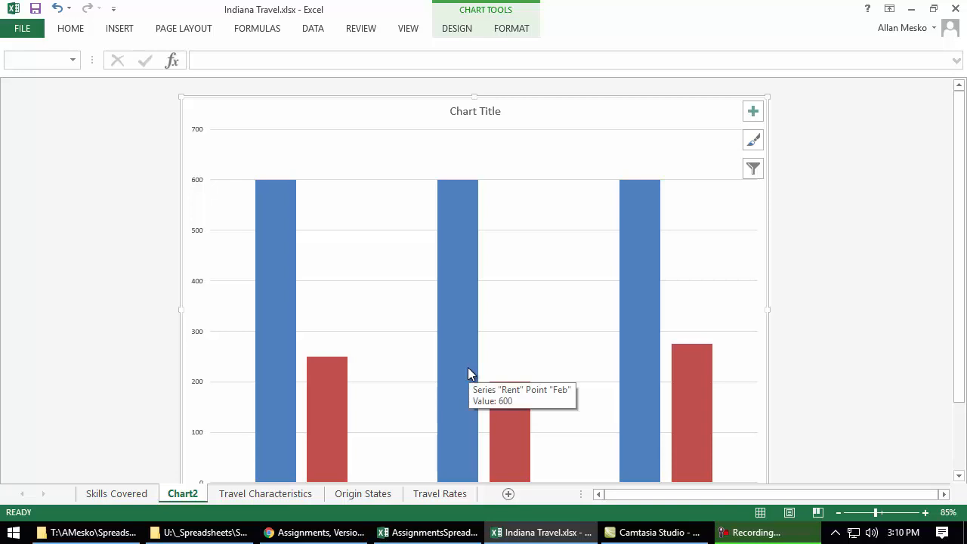